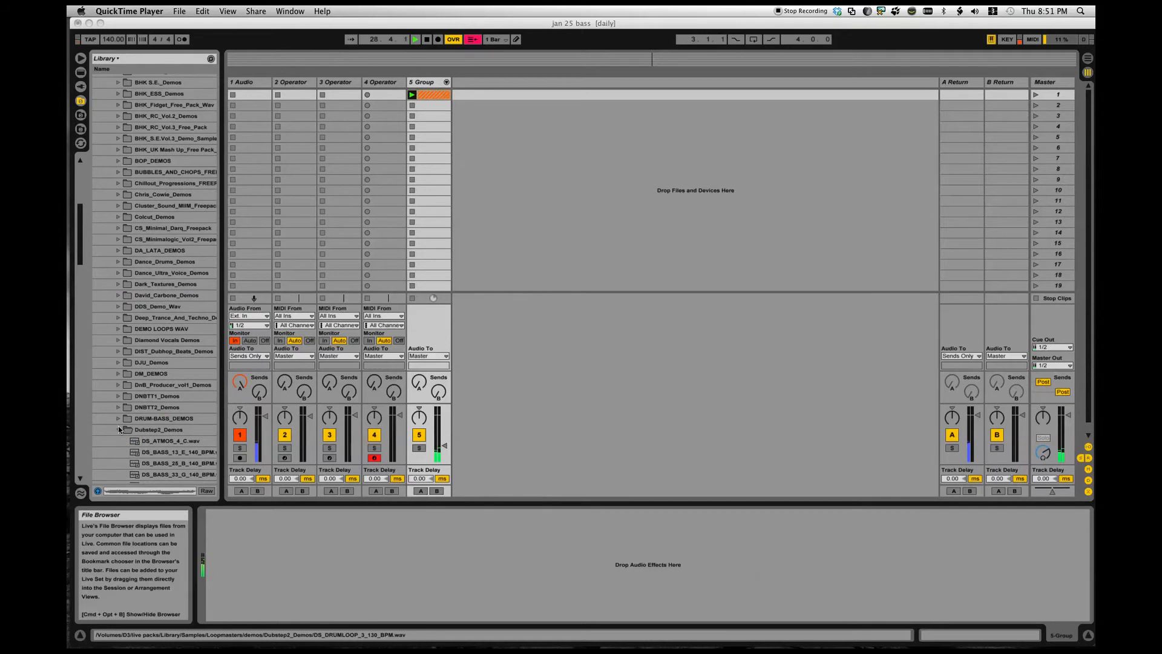
Collapse the Dubstep2_Demos folder in the library browser
left_click(118, 430)
left_click(118, 430)
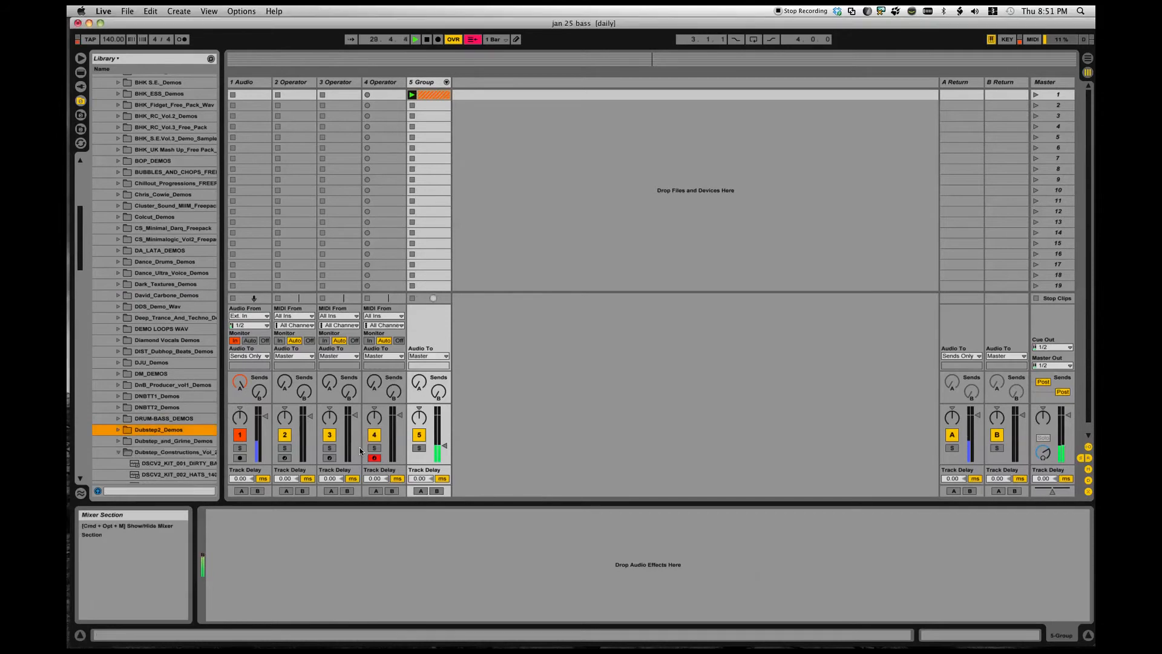
Arm the 3 Operator track and compare its bass sound with the Operator's LFO switched off and back on
left_click(348, 97)
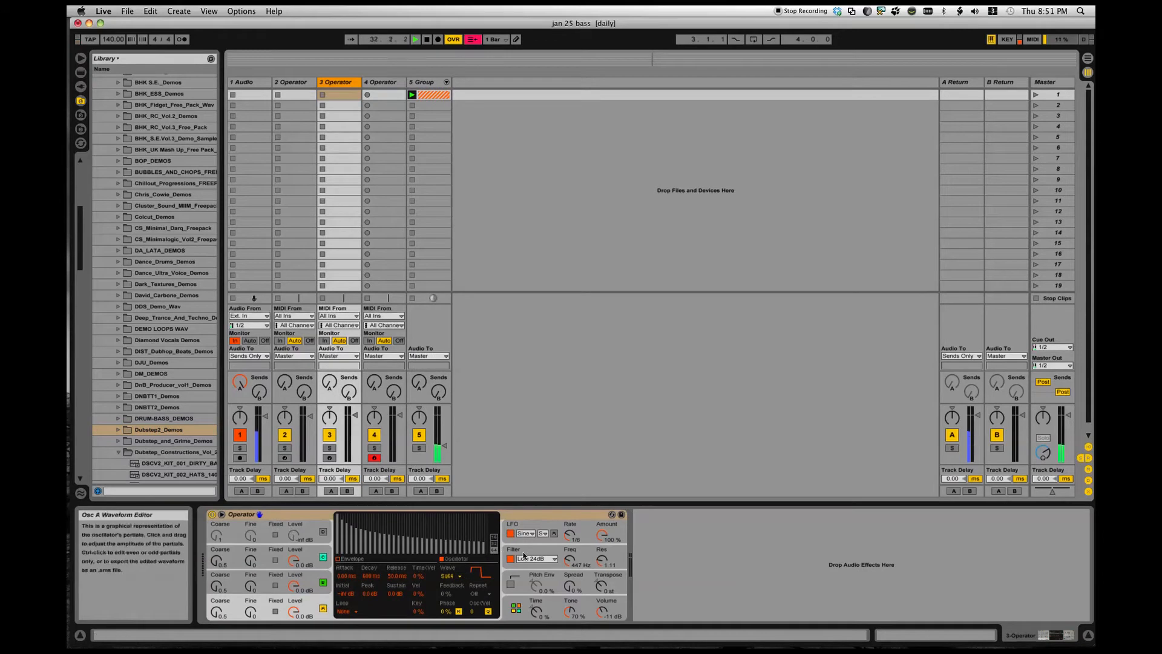
left_click(329, 457)
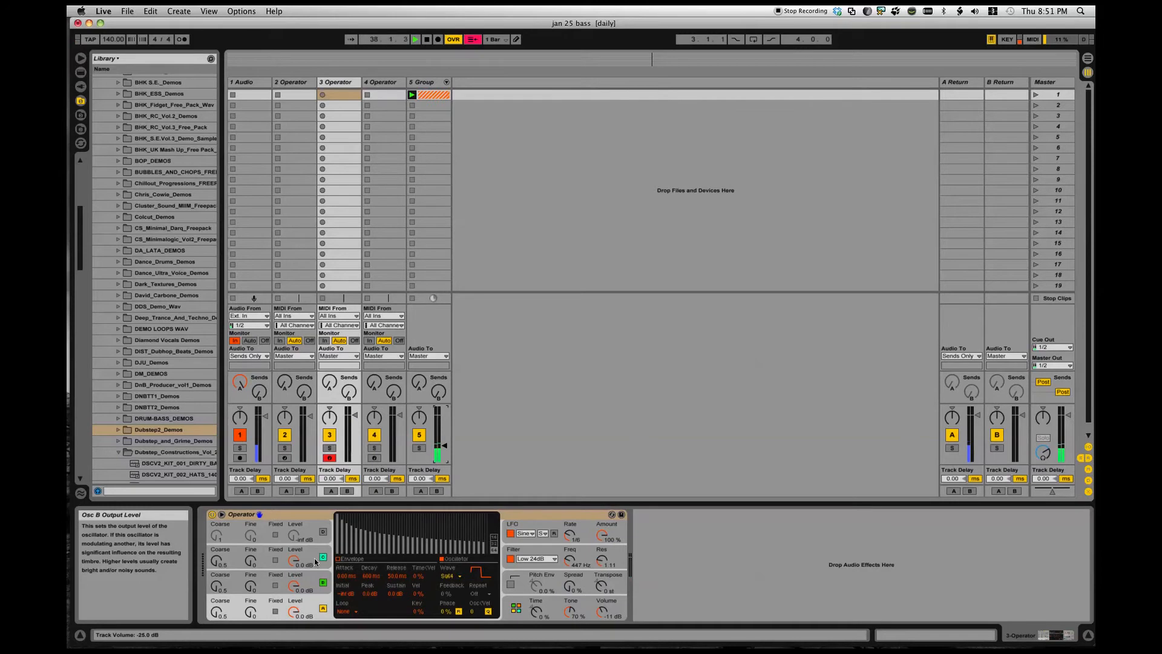
left_click(511, 534)
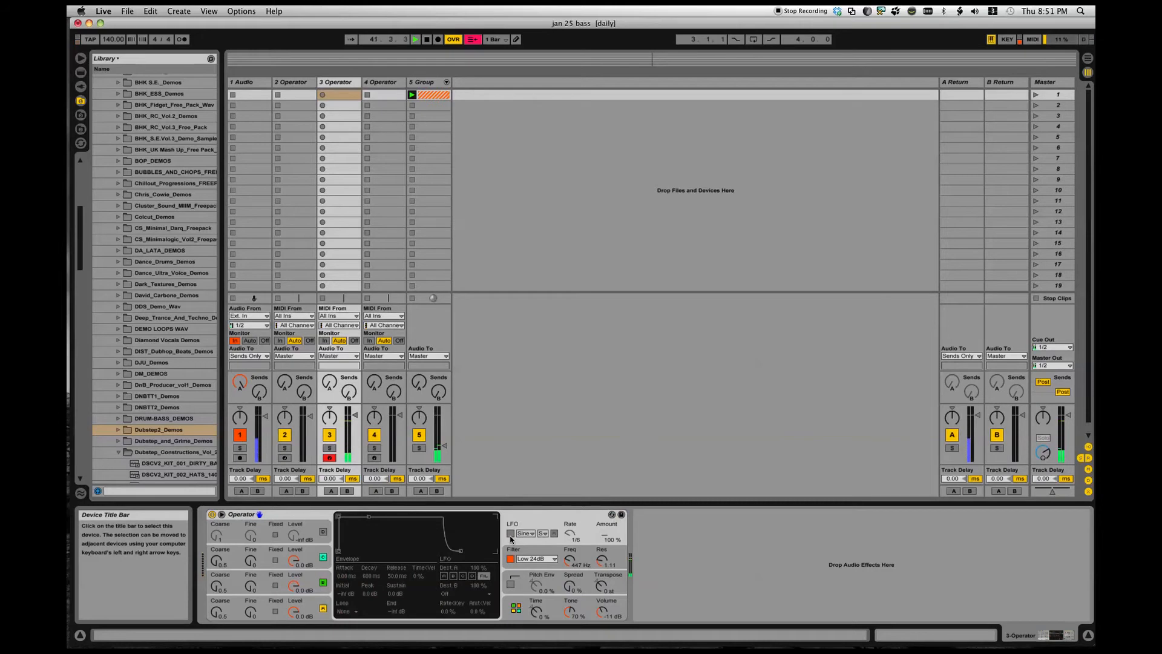
left_click(510, 534)
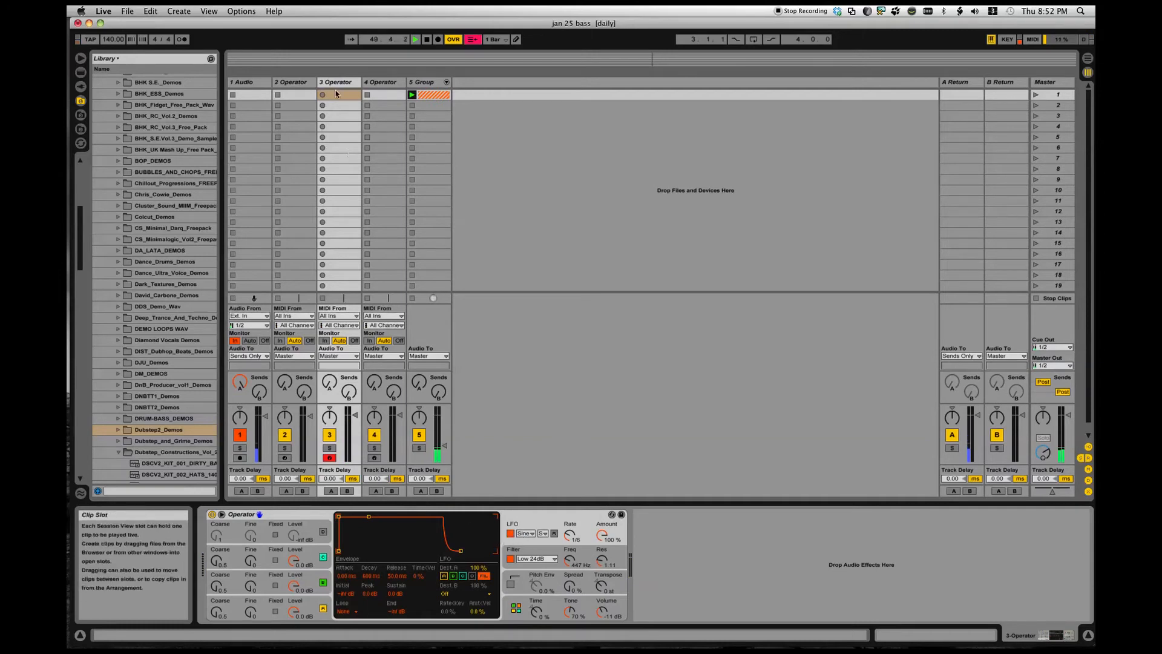
Audition the other two bass patches by arming the 2 Operator track and the 4 Operator track in turn
left_click(299, 83)
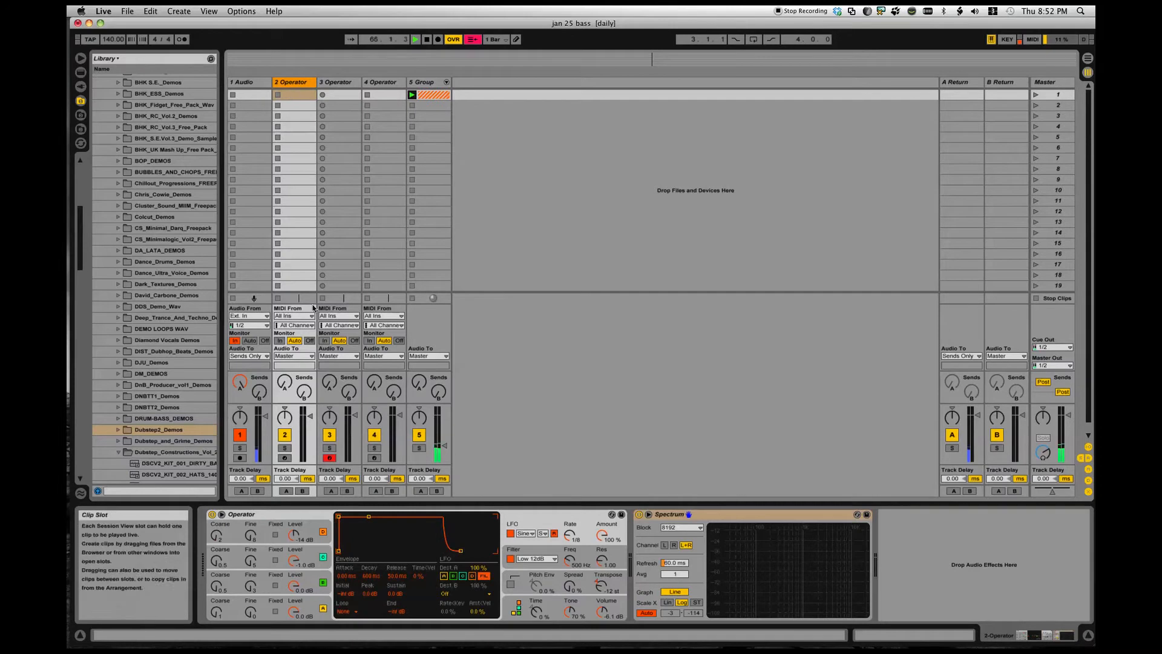
left_click(286, 457)
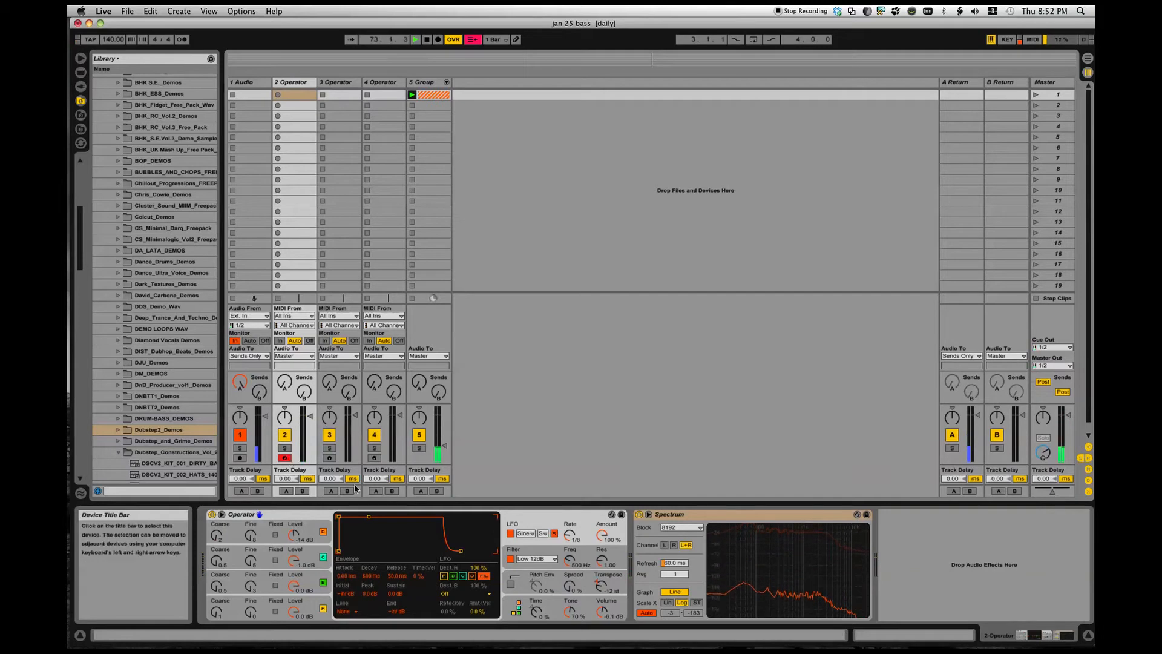
left_click(375, 458)
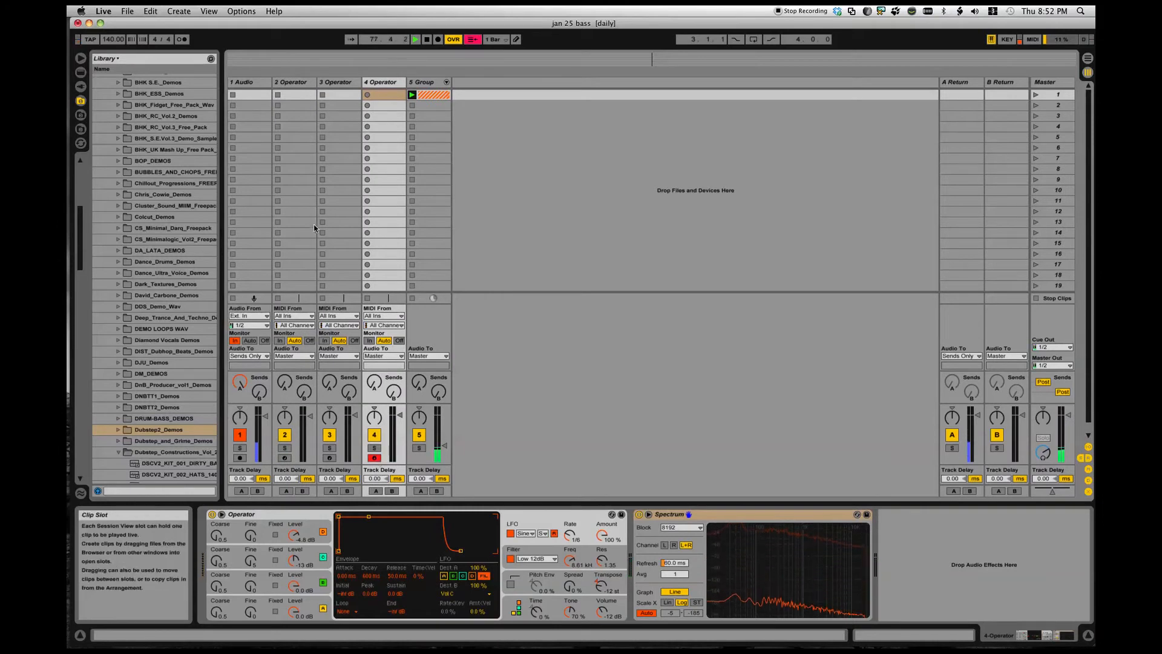
Insert a new MIDI track after the group track and load the default Operator instrument onto it from the Live devices
right_click(486, 106)
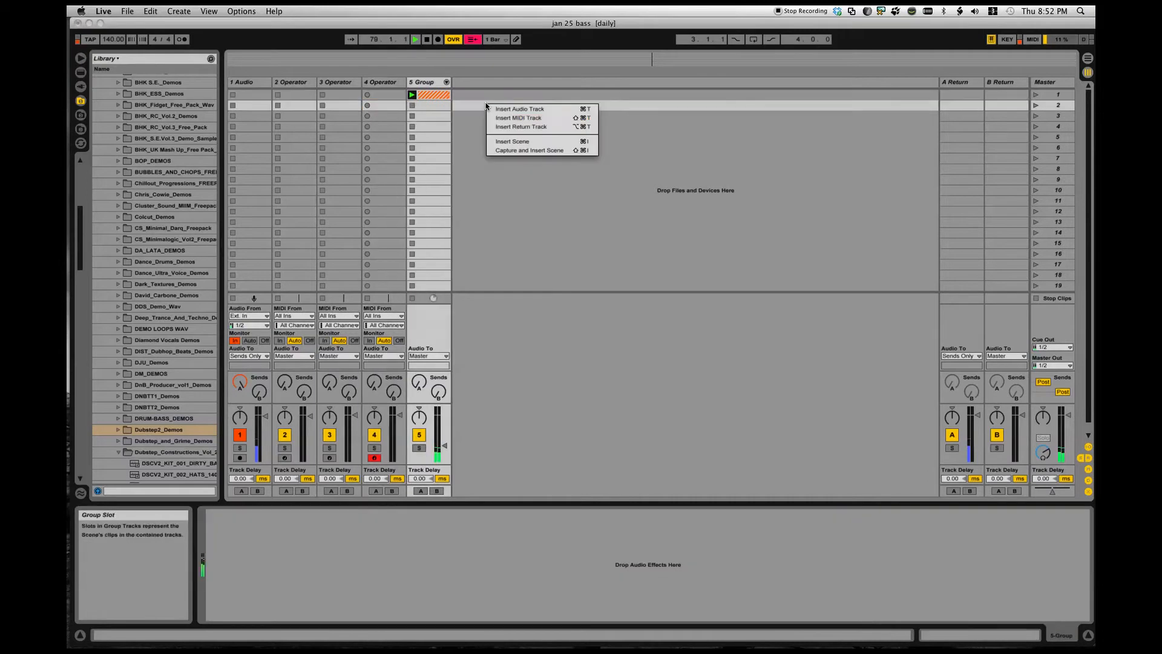
left_click(512, 118)
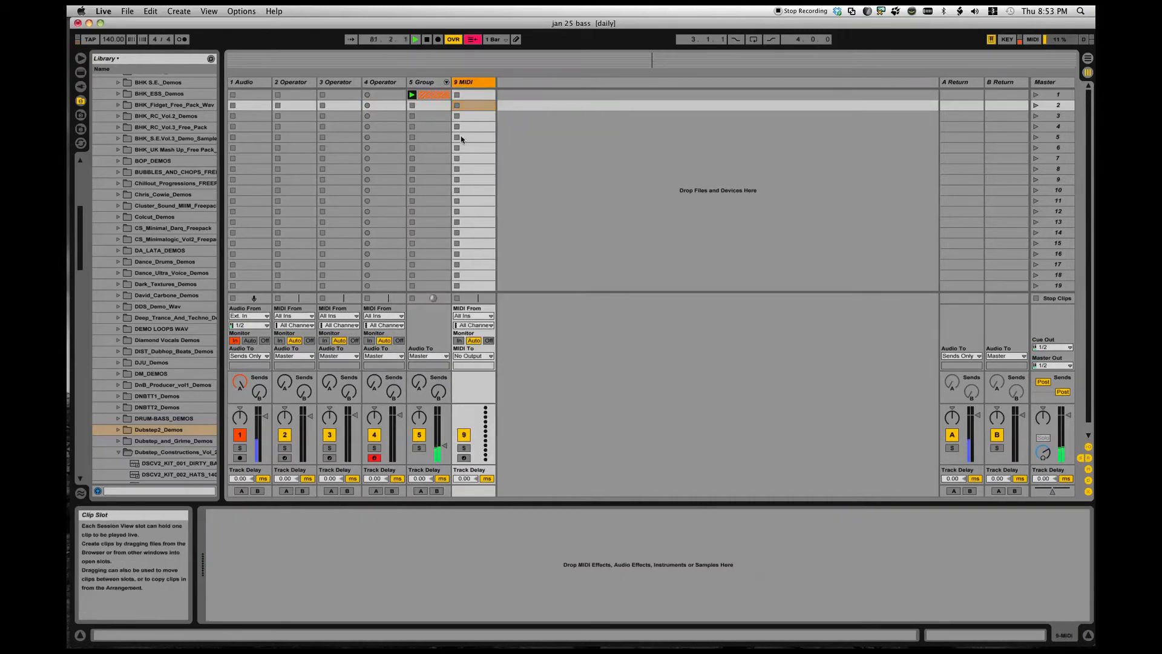
scroll(104, 185, "up", 8)
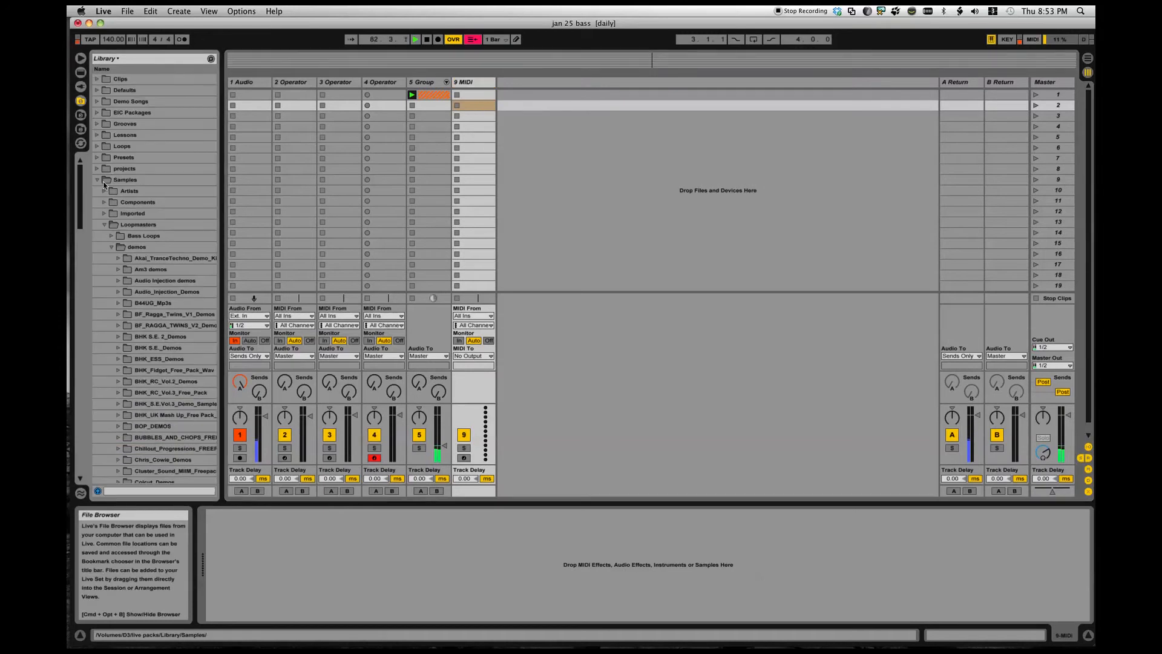
left_click(98, 180)
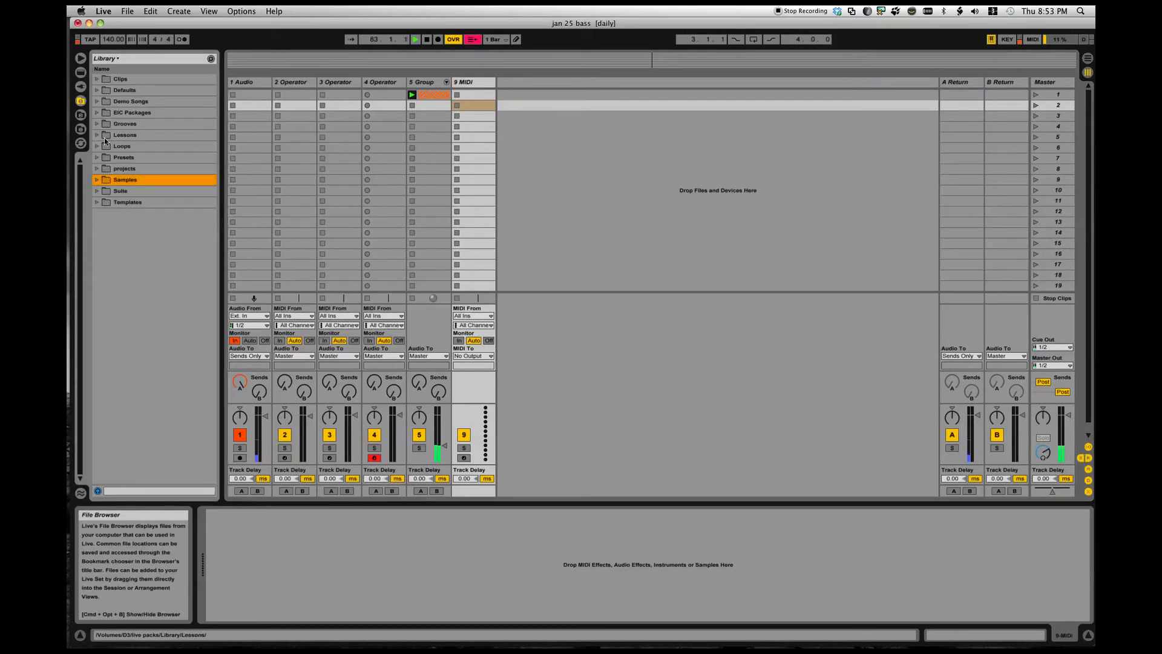
left_click(81, 72)
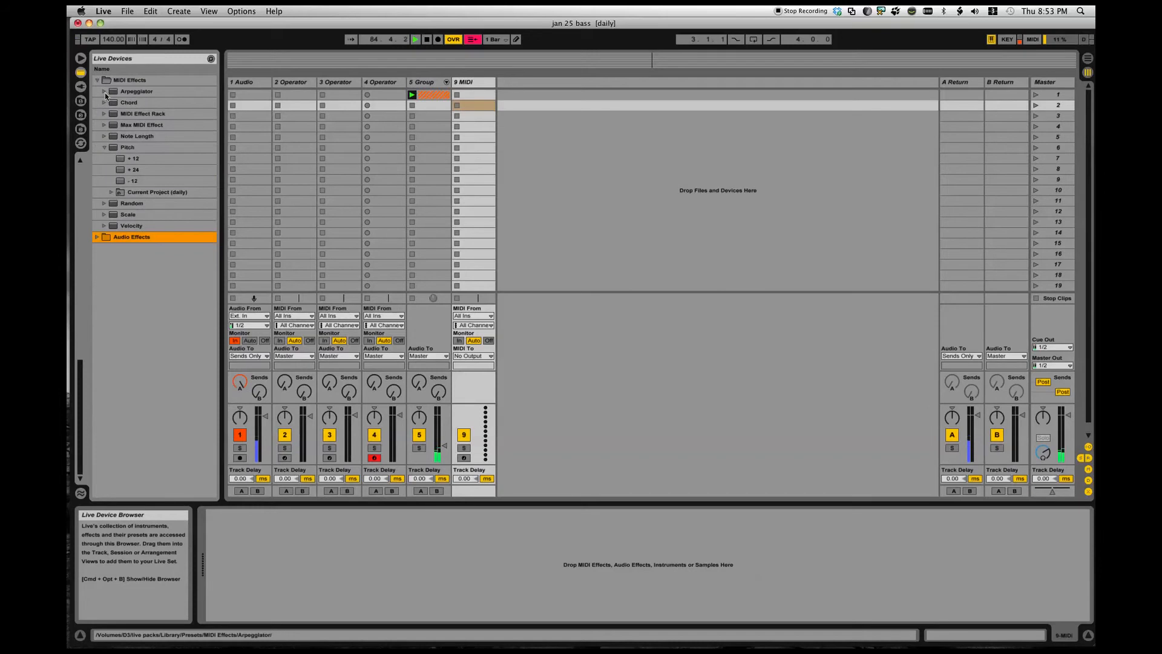
left_click(104, 147)
left_click(97, 80)
scroll(100, 118, "up", 2)
scroll(100, 118, "up", 15)
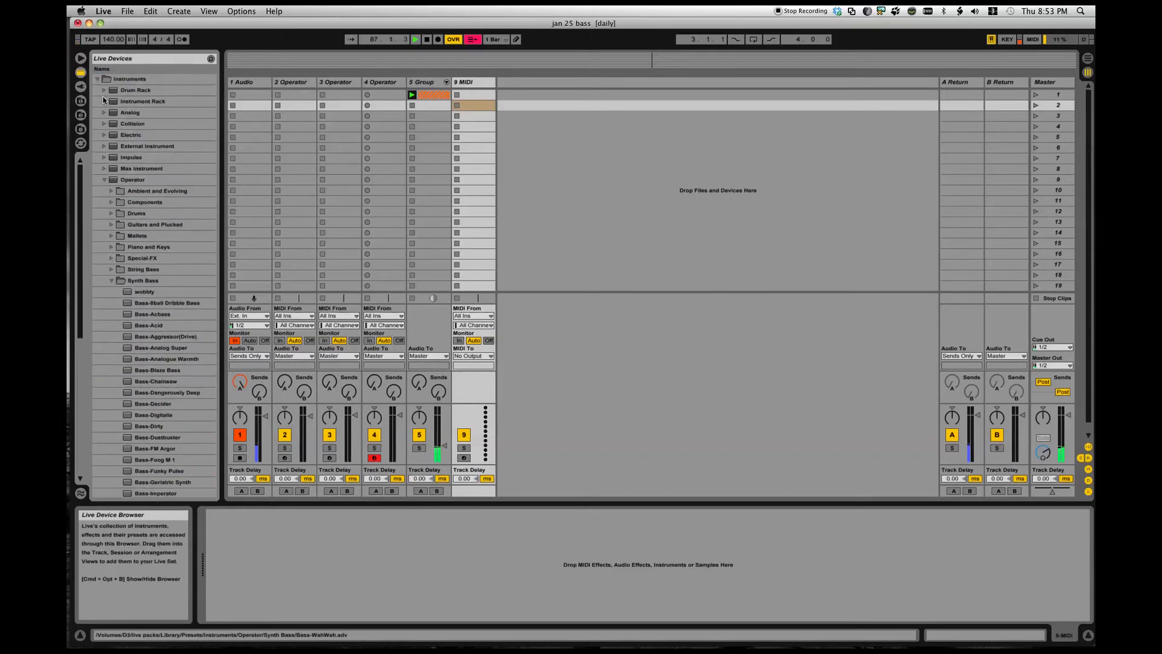
left_click_drag(128, 180, 486, 112)
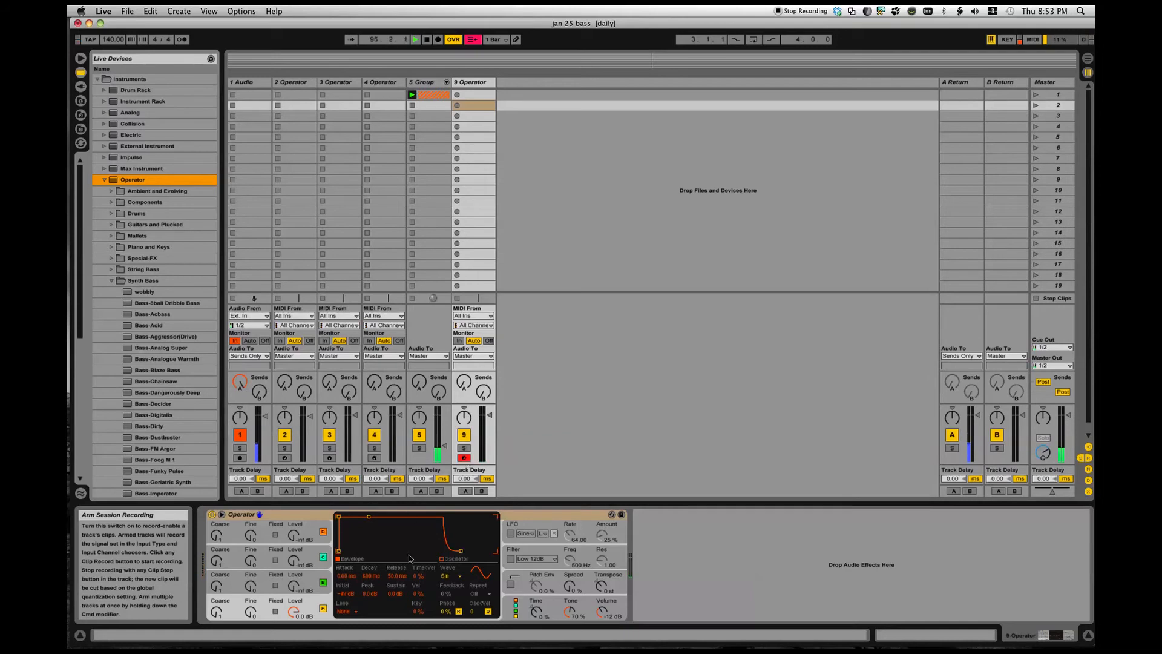
Lower the group track's volume slightly and switch off oscillators B, C and D in the new Operator
left_click(444, 446)
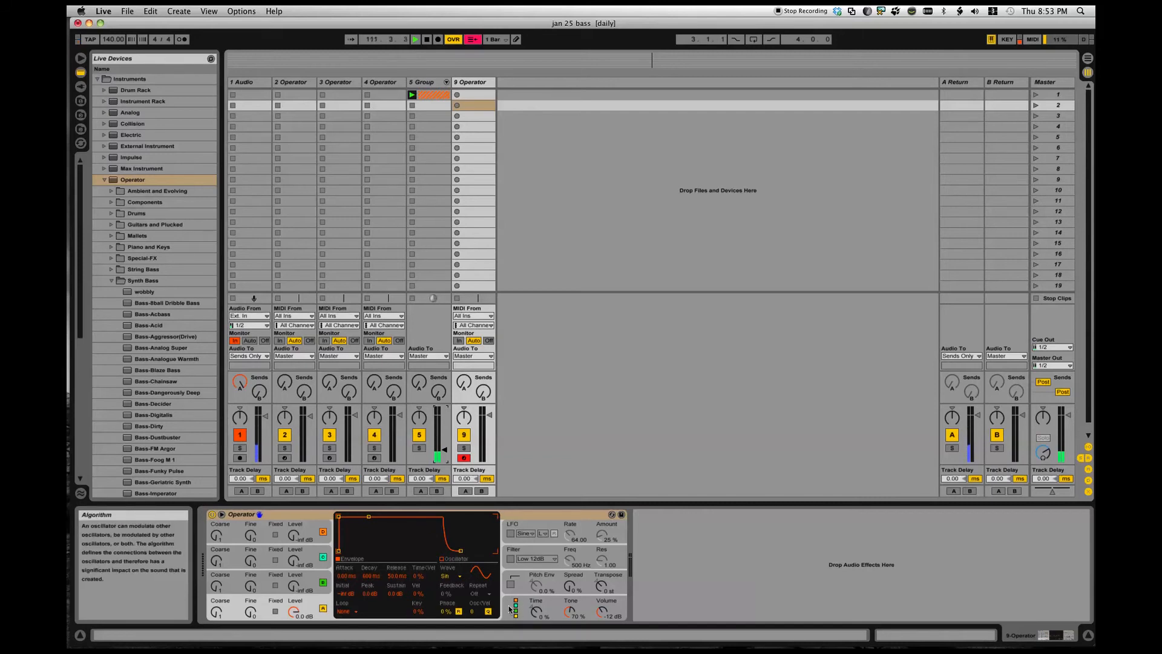
left_click(323, 581)
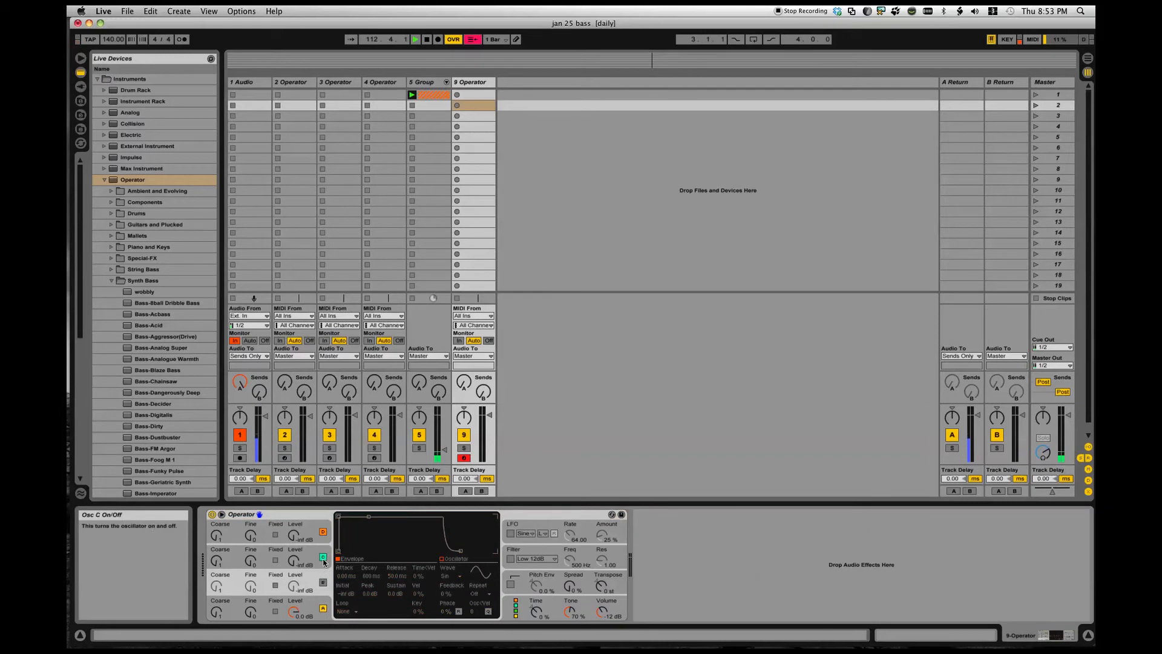
left_click(323, 557)
left_click(323, 533)
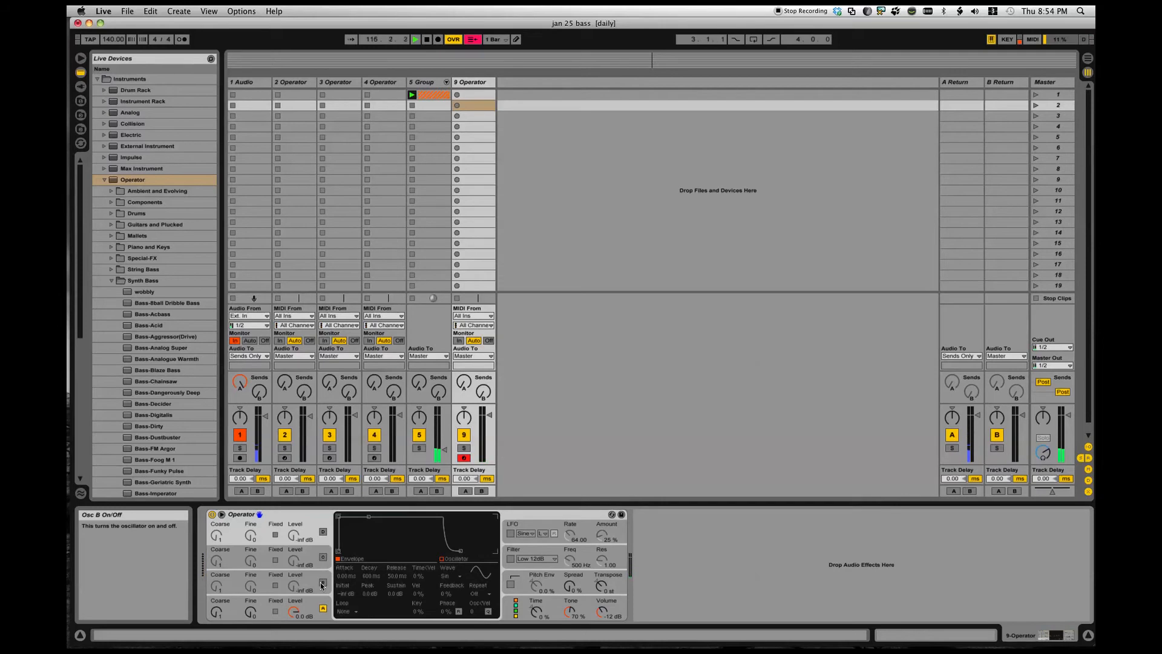
Switch on oscillator B, try its output level at about -1.9 dB, and bring the level back down to -inf dB
left_click(323, 583)
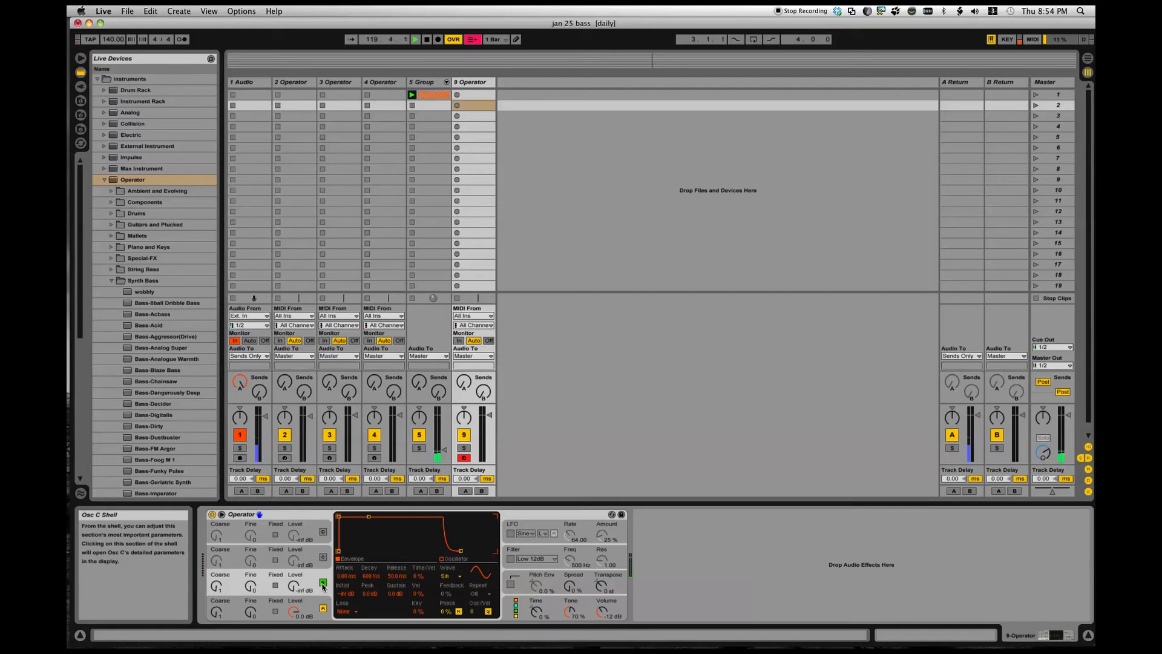
left_click_drag(294, 586, 294, 568)
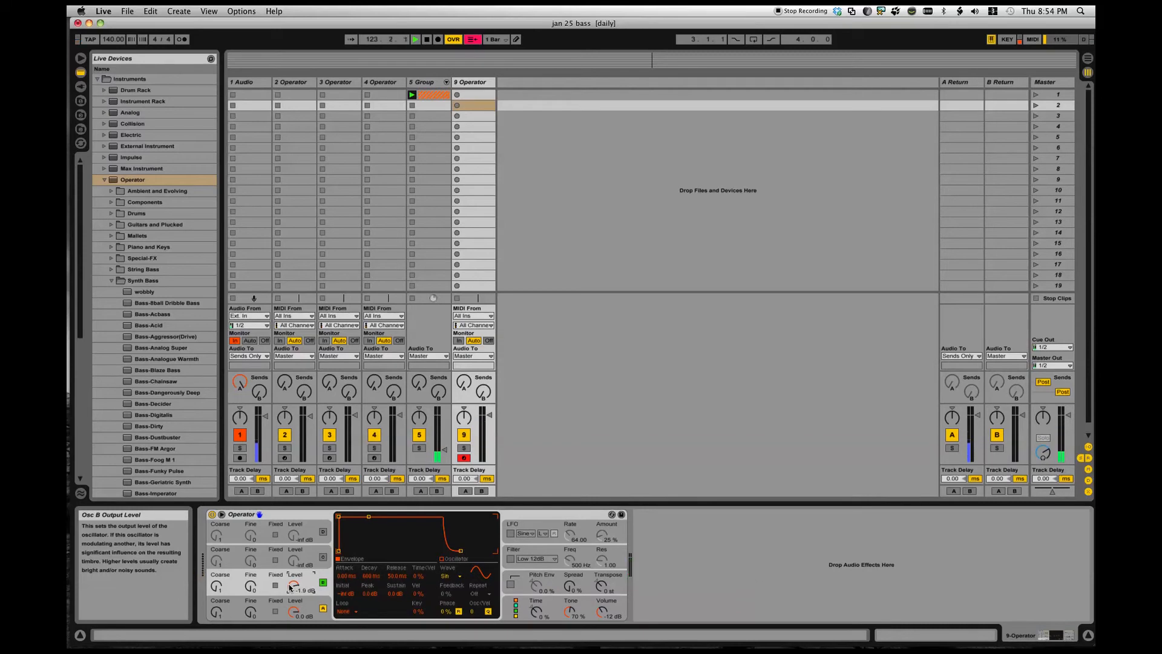
left_click_drag(291, 587, 292, 588)
left_click_drag(292, 587, 292, 623)
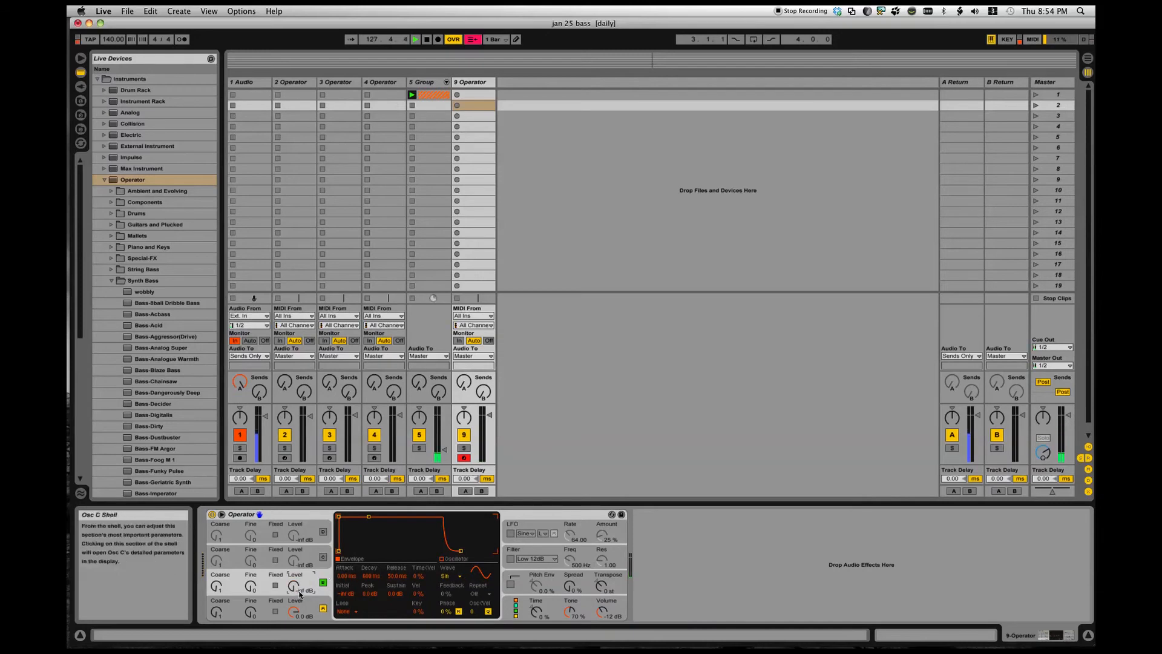
Choose the algorithm that places oscillator A beside the stacked D, C and B oscillators, and switch oscillator B off
left_click(512, 608)
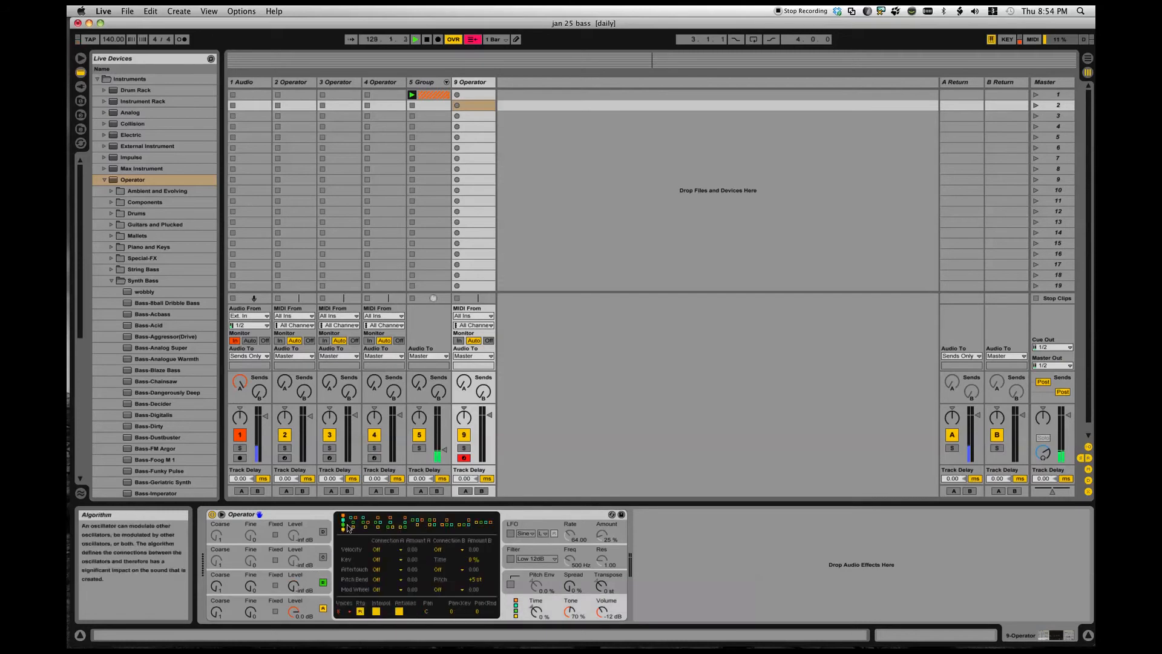
left_click(404, 524)
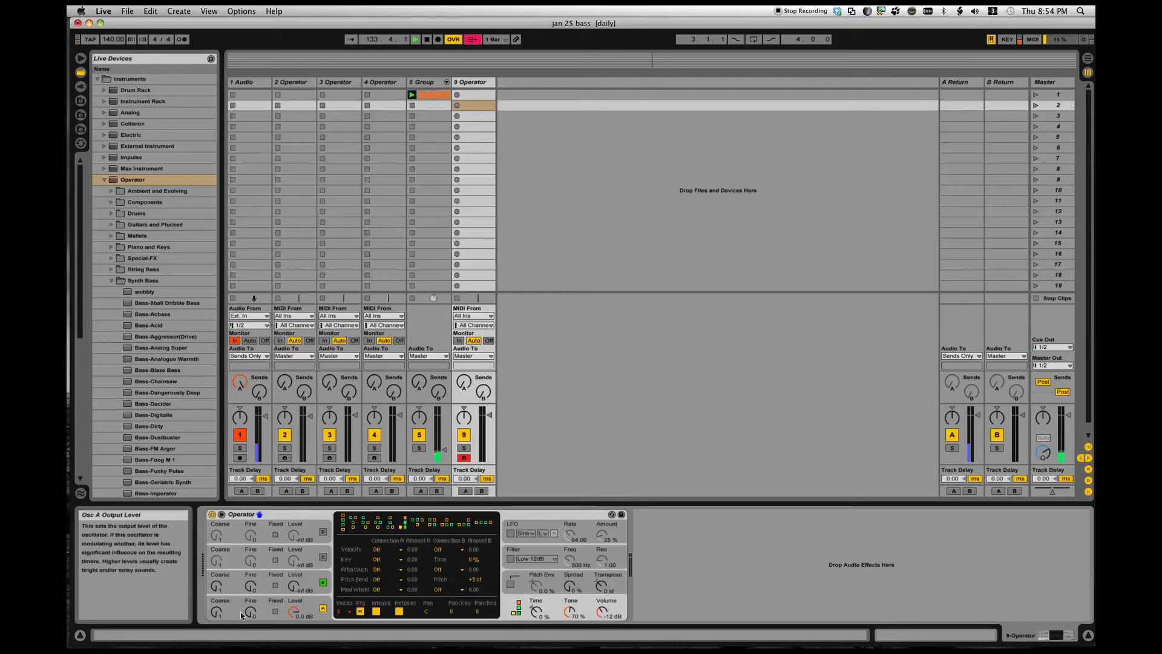
left_click(313, 608)
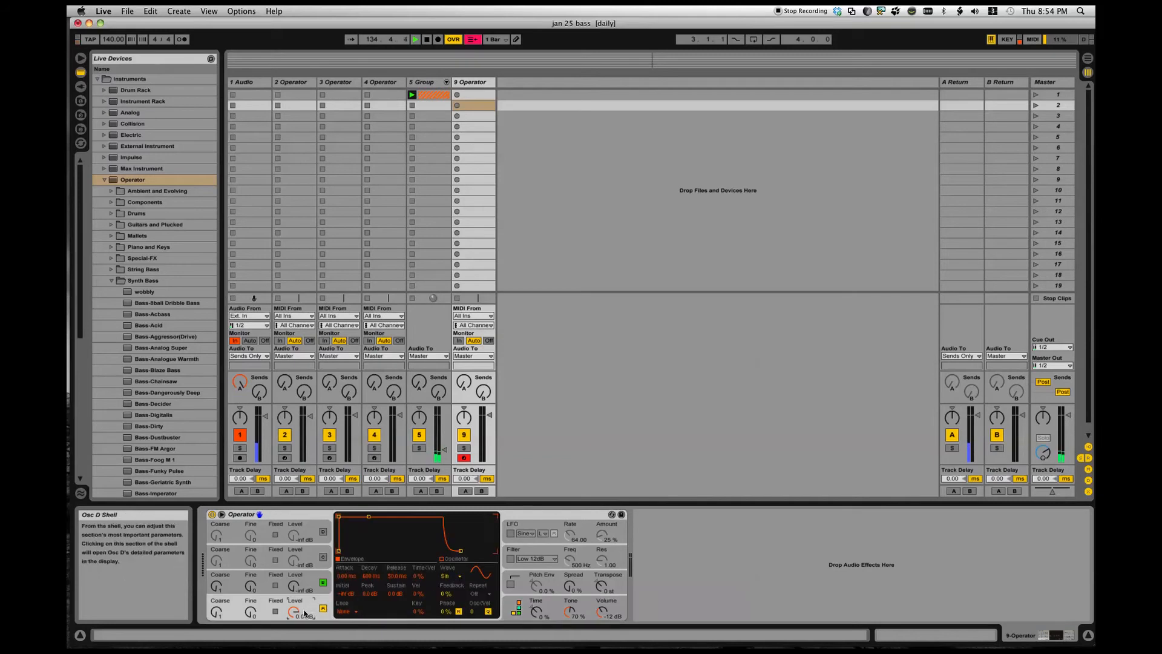
left_click(325, 581)
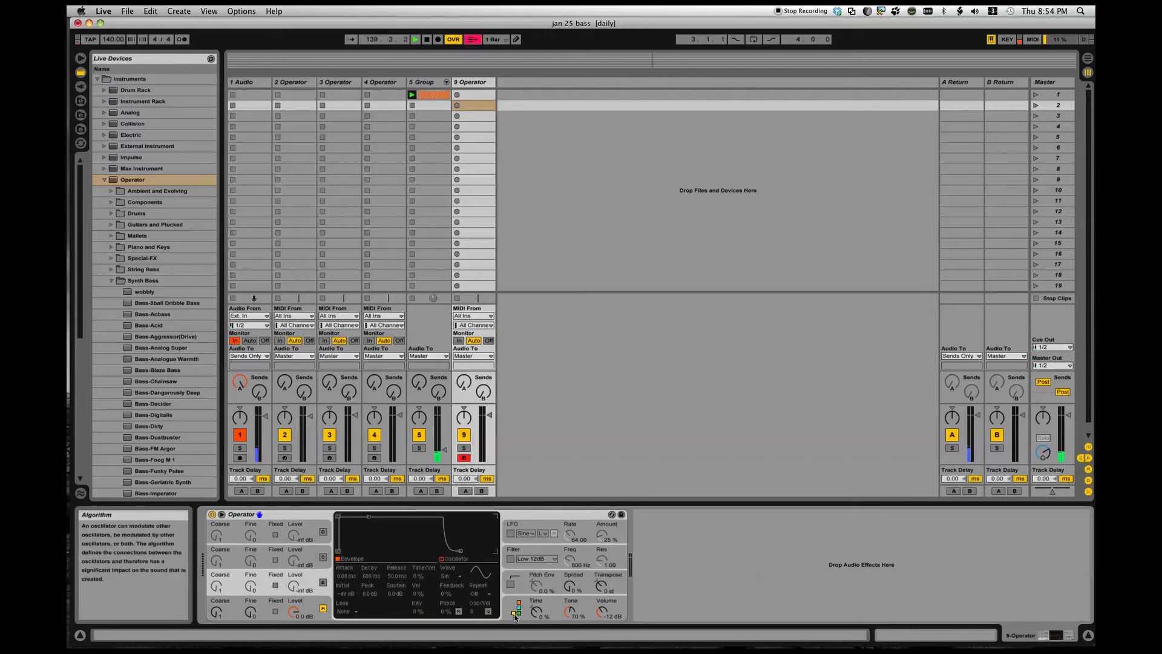
left_click(516, 612)
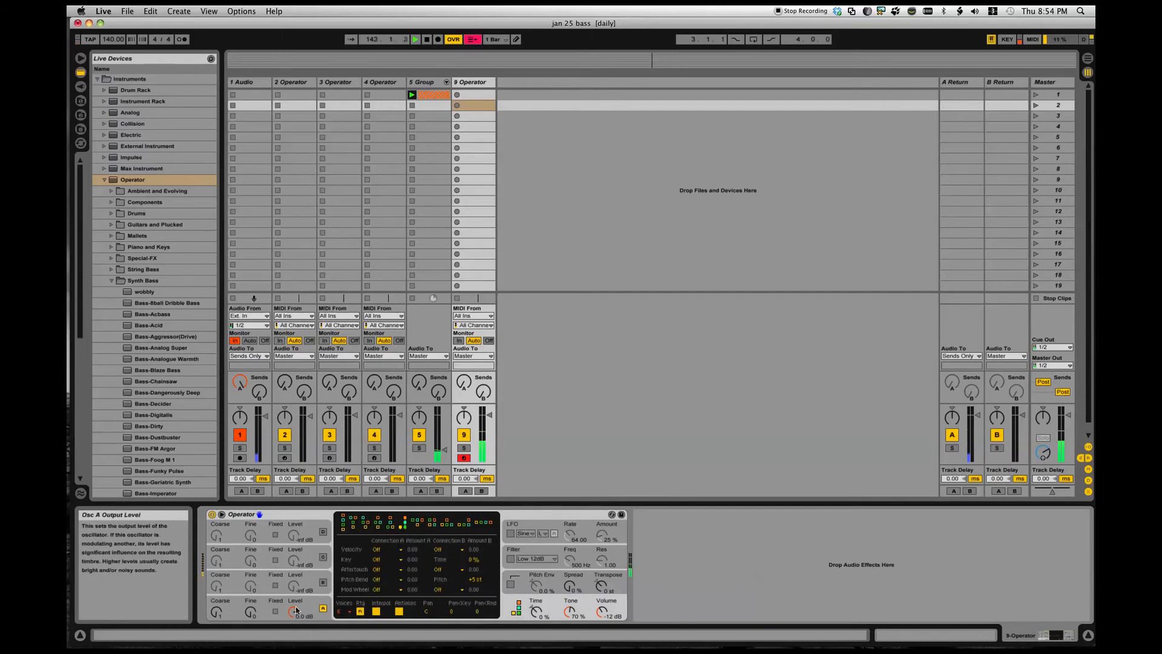
Set Operator's Transpose to -12 st and oscillator A's waveform to Sine 8 Bit after trying Square 8
left_click_drag(601, 585, 601, 588)
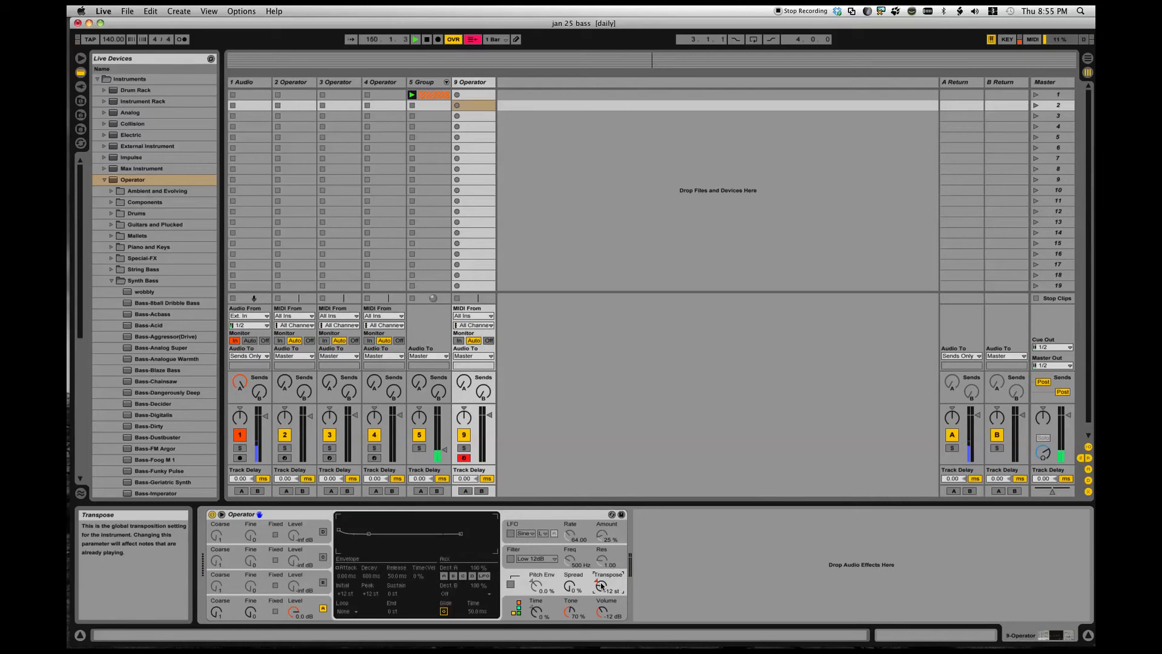
left_click(301, 614)
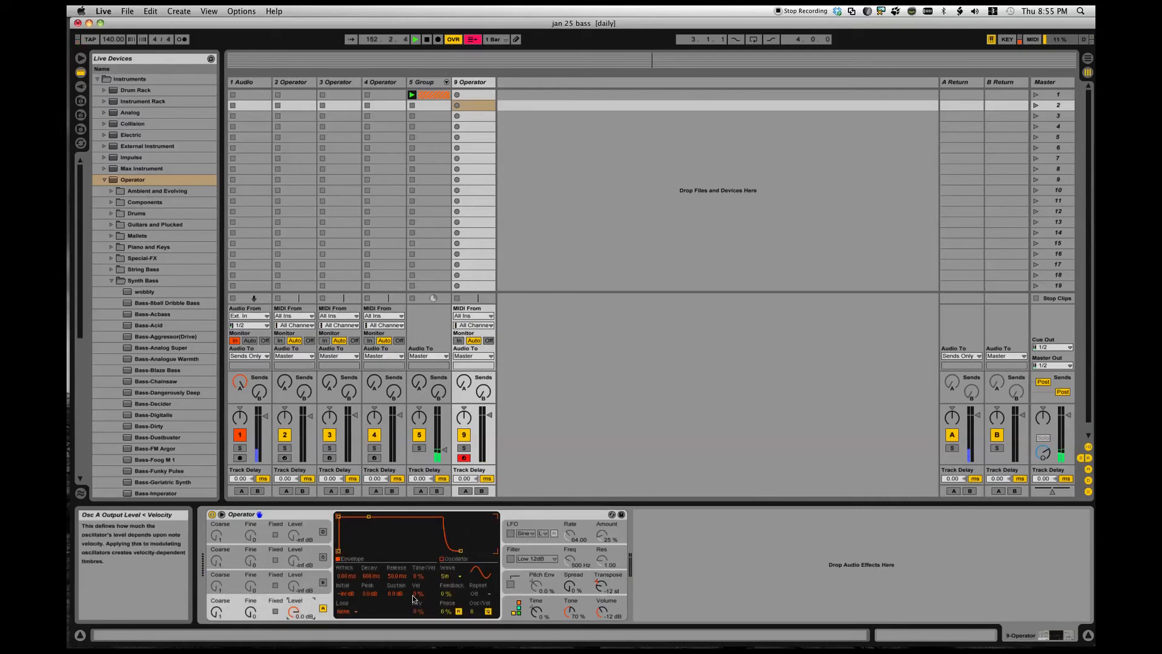
left_click(459, 580)
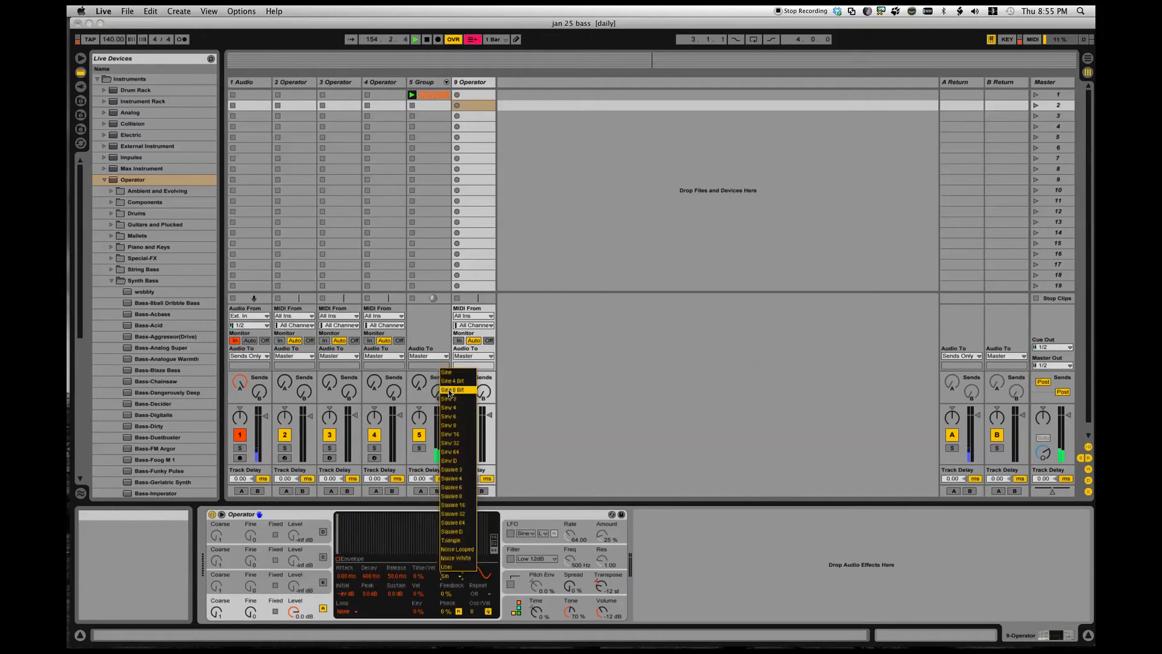
left_click(453, 495)
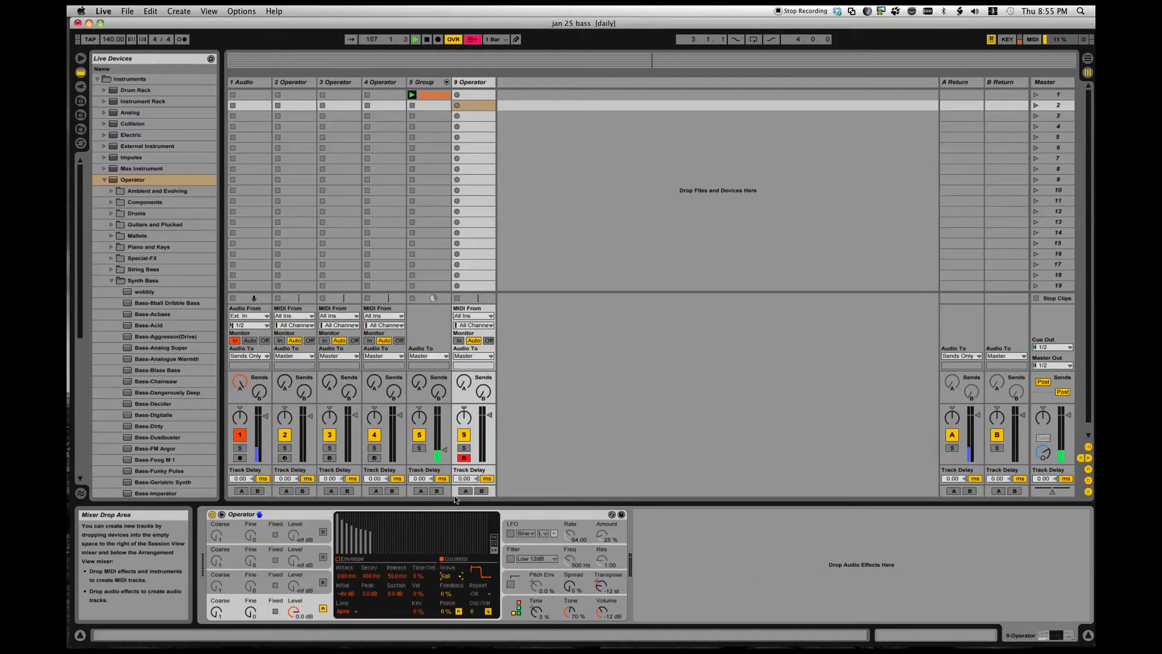
left_click(447, 575)
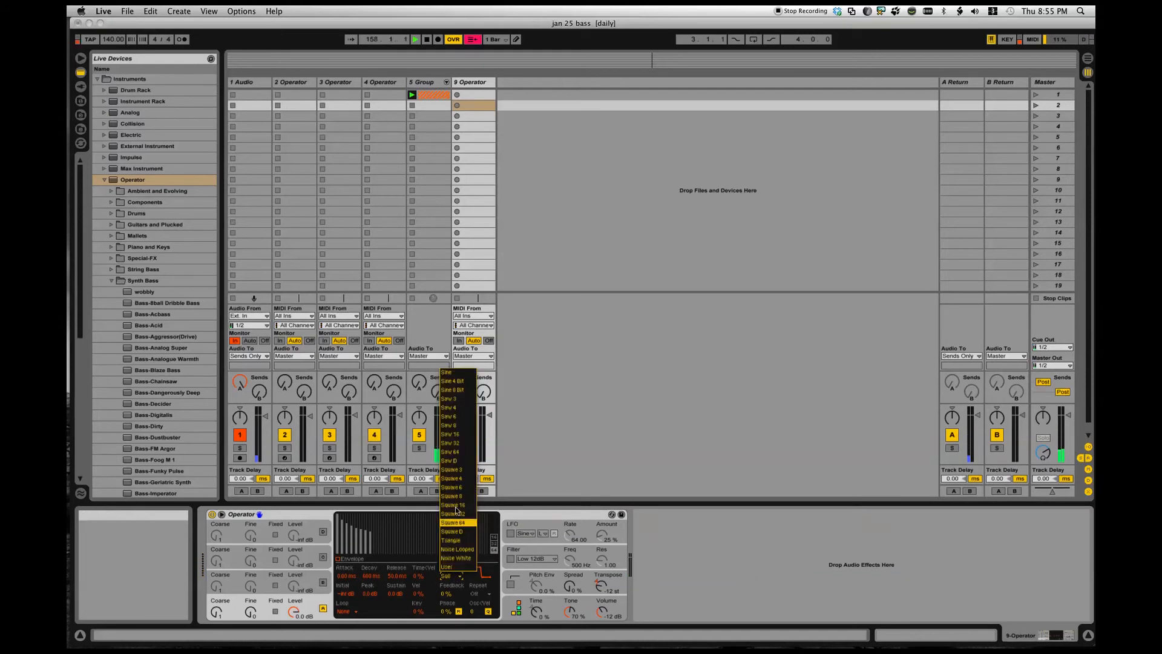
left_click(455, 388)
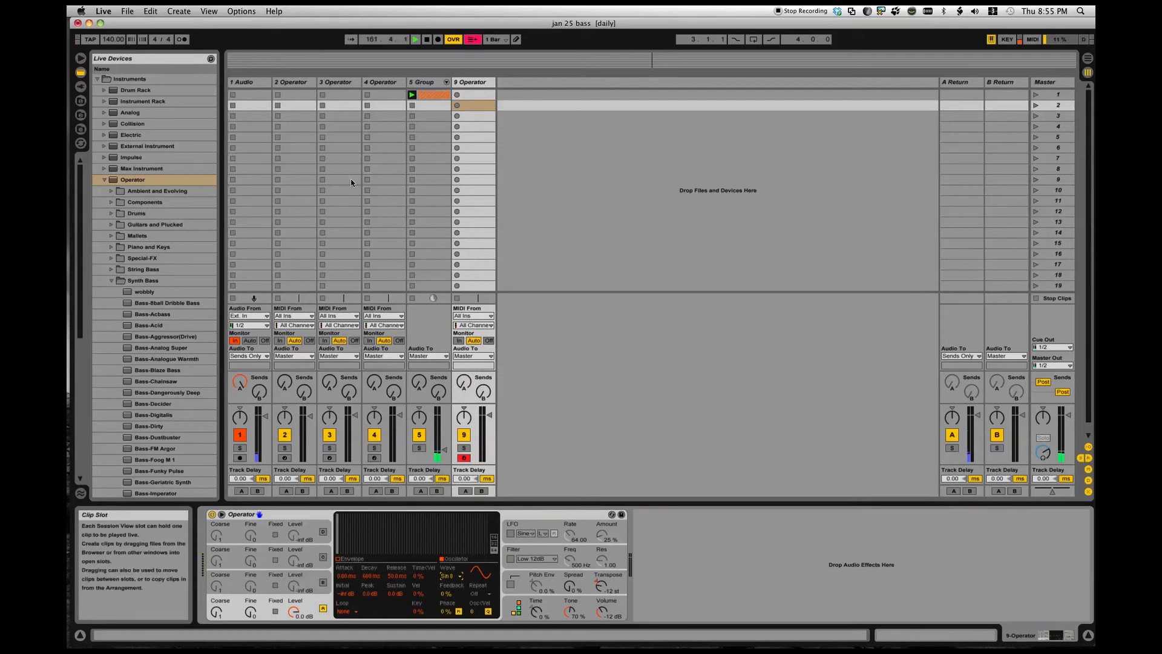
Add the Spectrum audio effect after Operator on the 9 Operator track
left_click(108, 180)
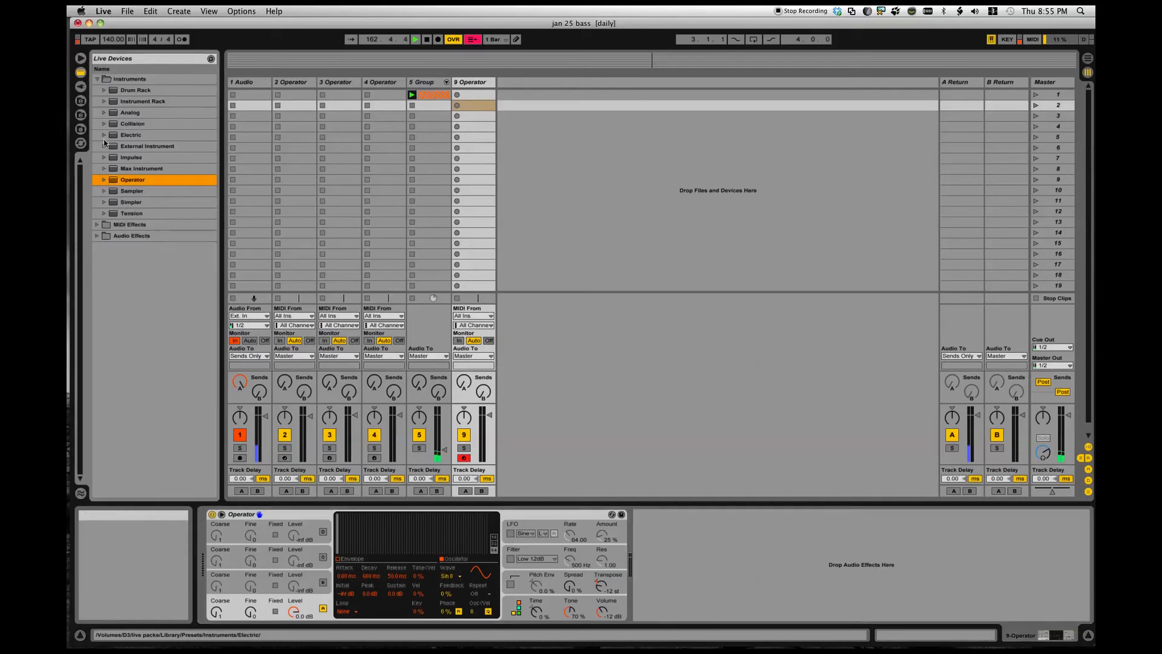
left_click(96, 79)
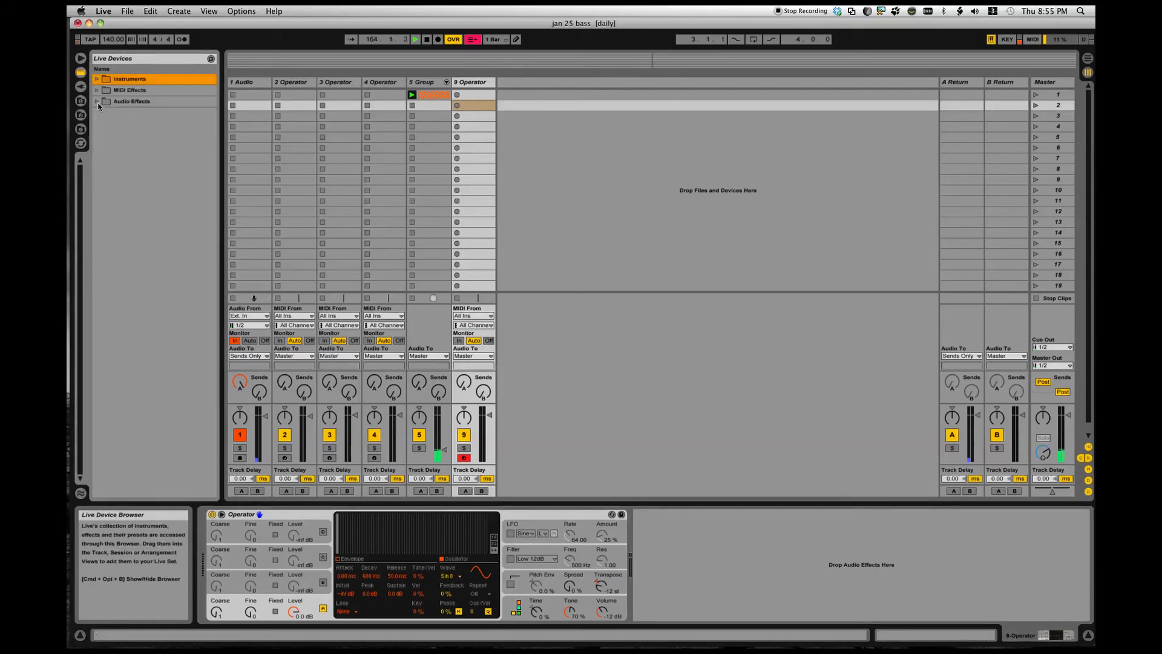
left_click(98, 102)
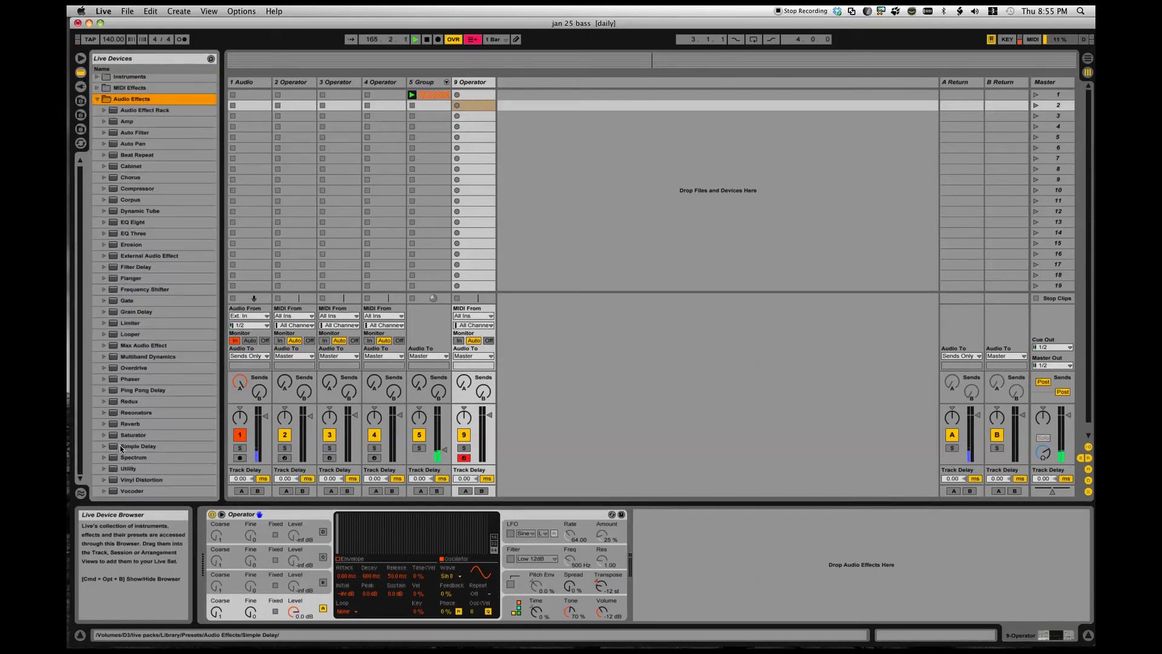
left_click_drag(118, 457, 696, 553)
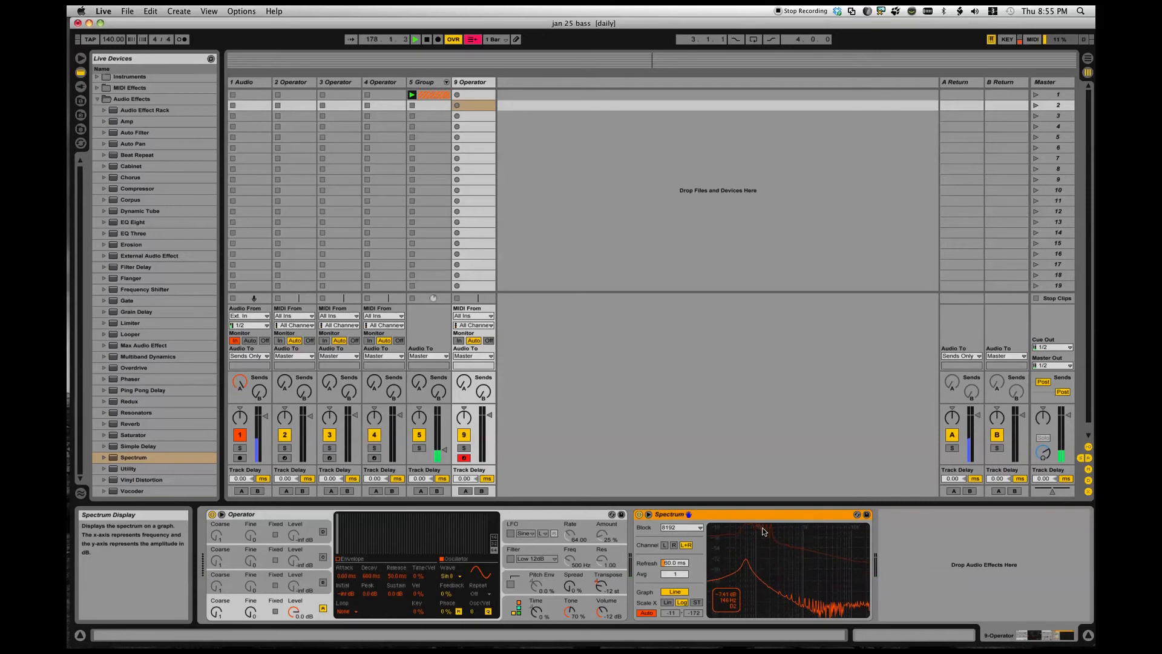
Switch off oscillator A and switch on oscillator B at 0.0 dB with a square waveform
left_click(322, 609)
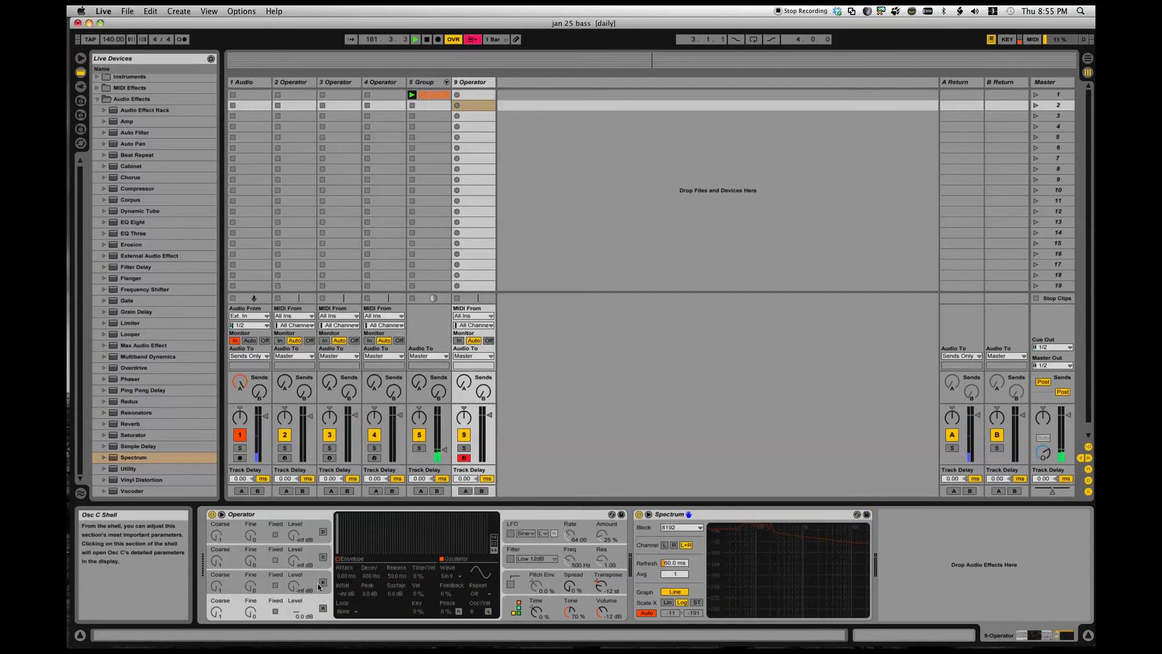
left_click(322, 582)
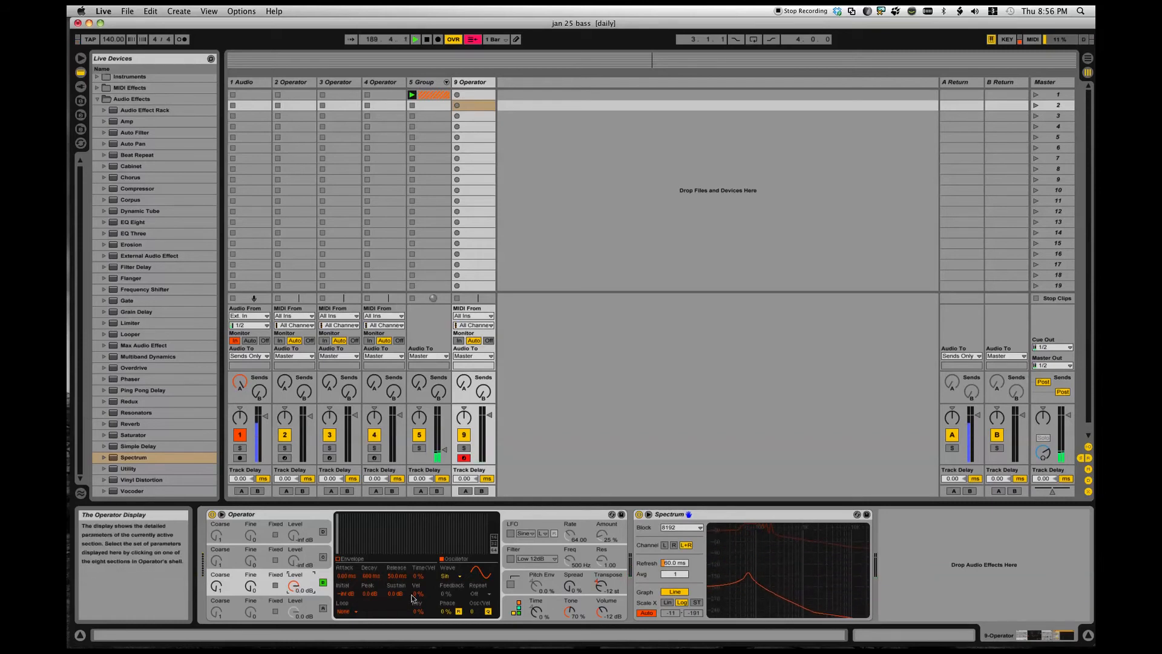
left_click(450, 578)
left_click(465, 512)
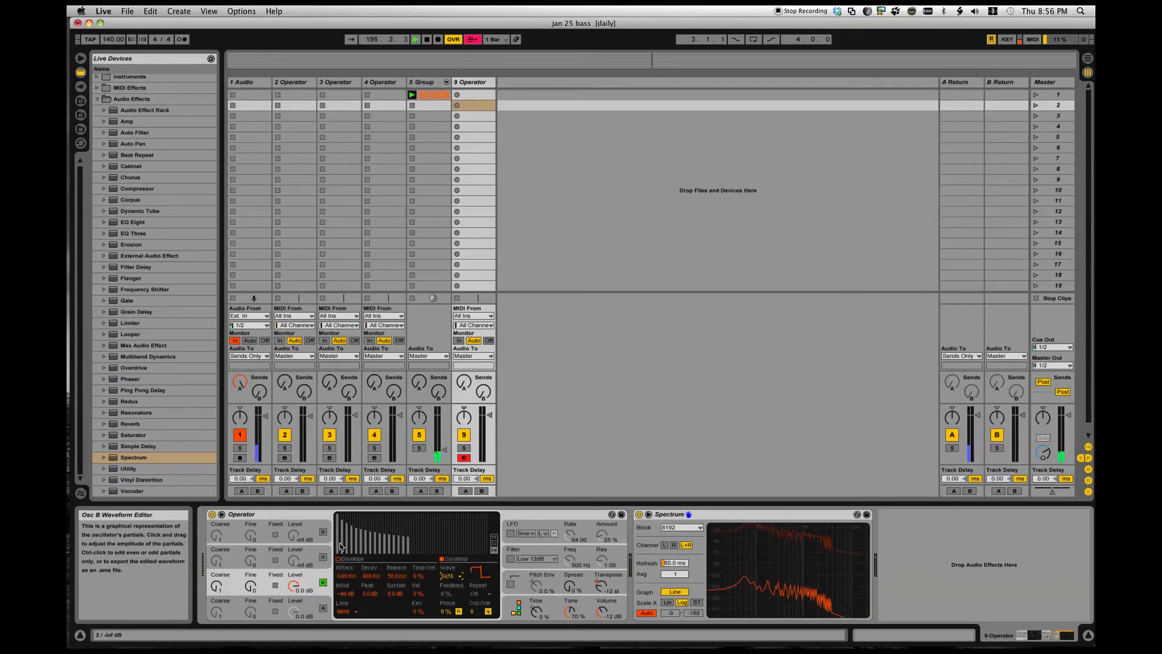
Switch on oscillators C and D, with C's level at about -2.2 dB and D's at about -19 dB
left_click(311, 560)
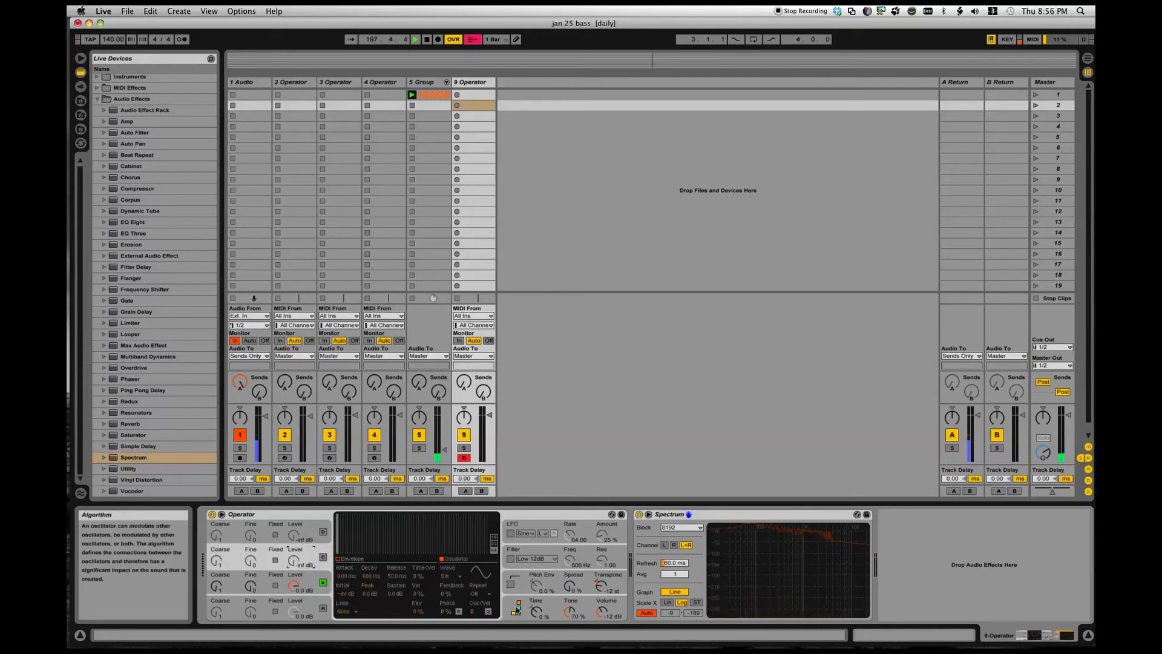
left_click(322, 557)
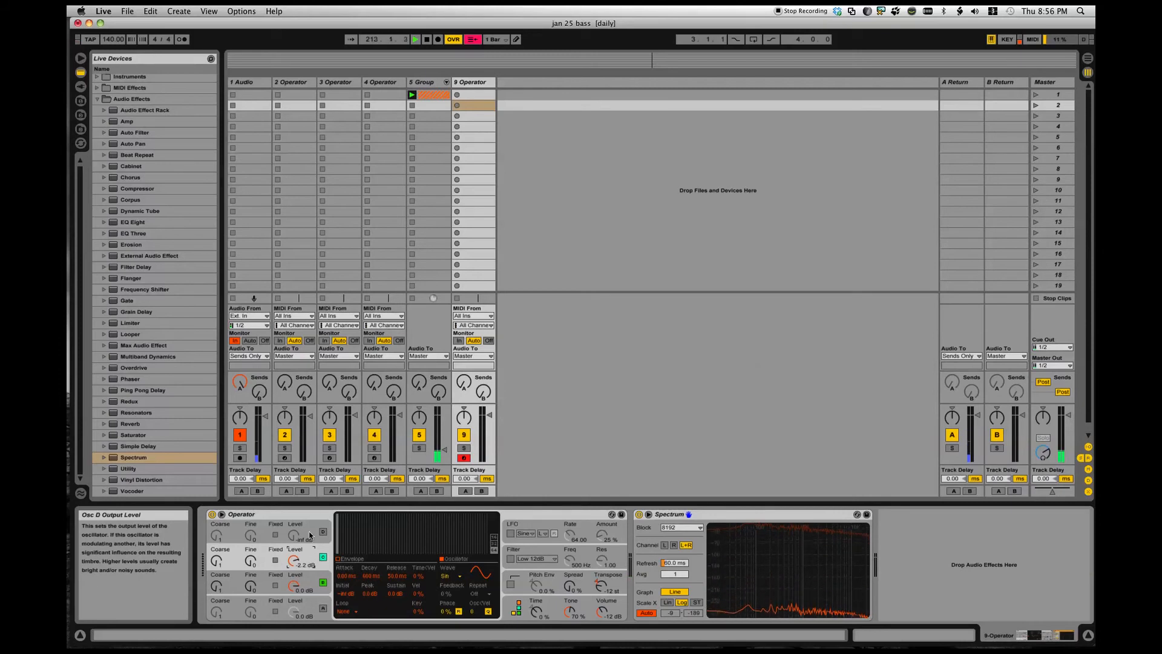
left_click_drag(296, 537, 296, 515)
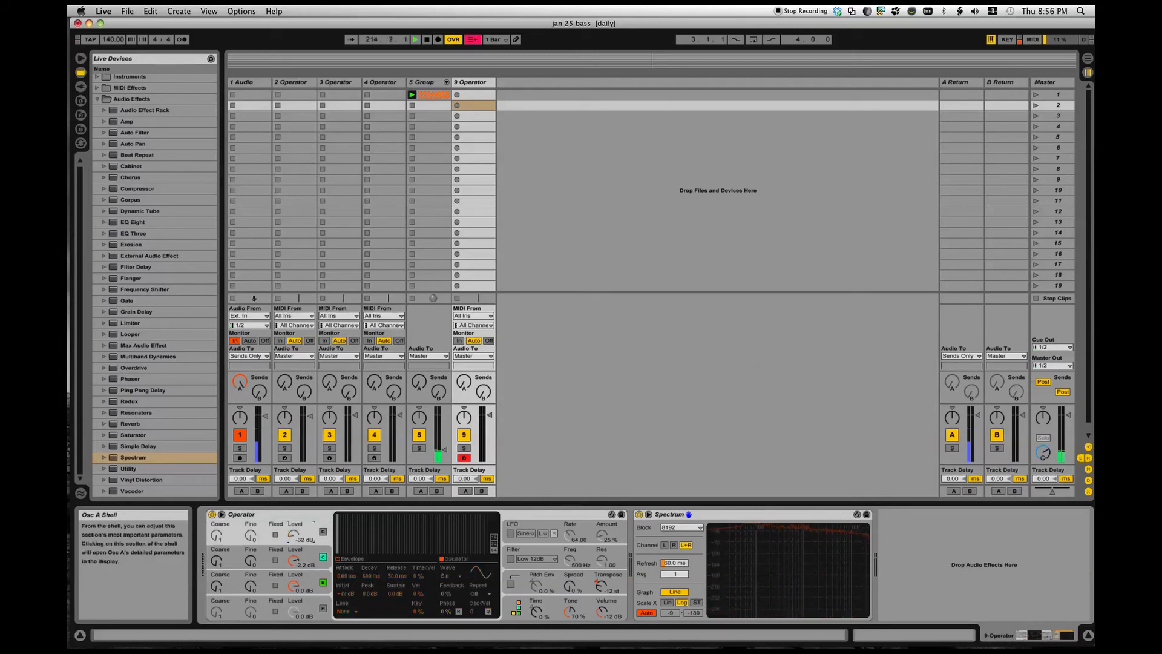
left_click(324, 534)
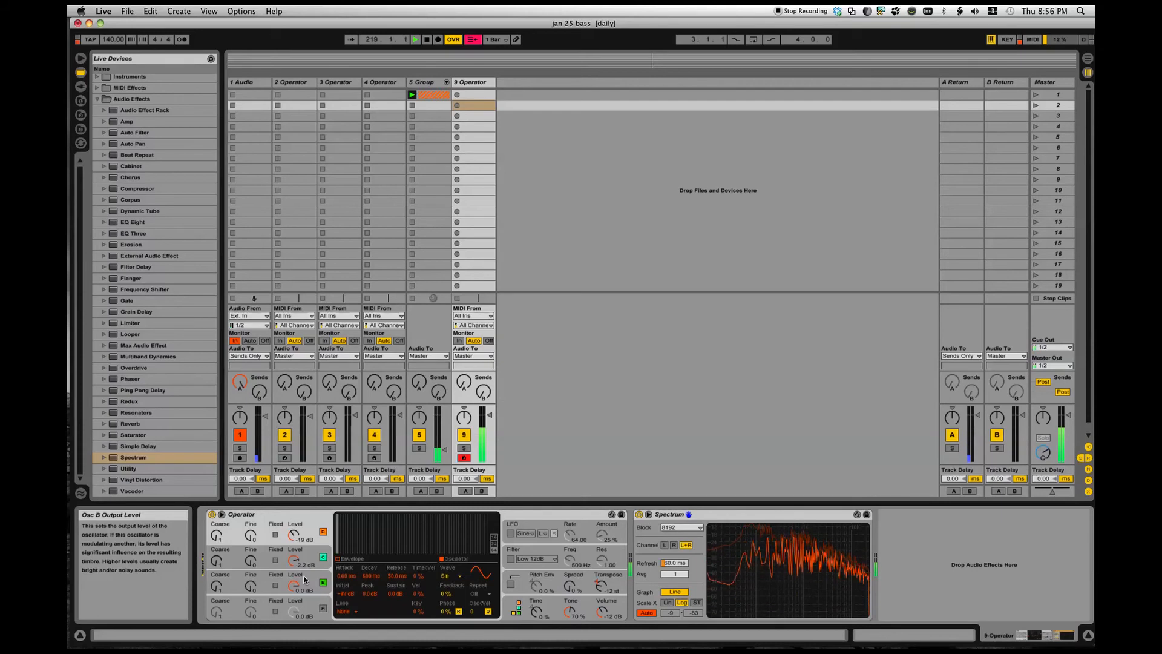
Record takes into the first three clip slots of the 9 Operator track and loop the third one
left_click(457, 95)
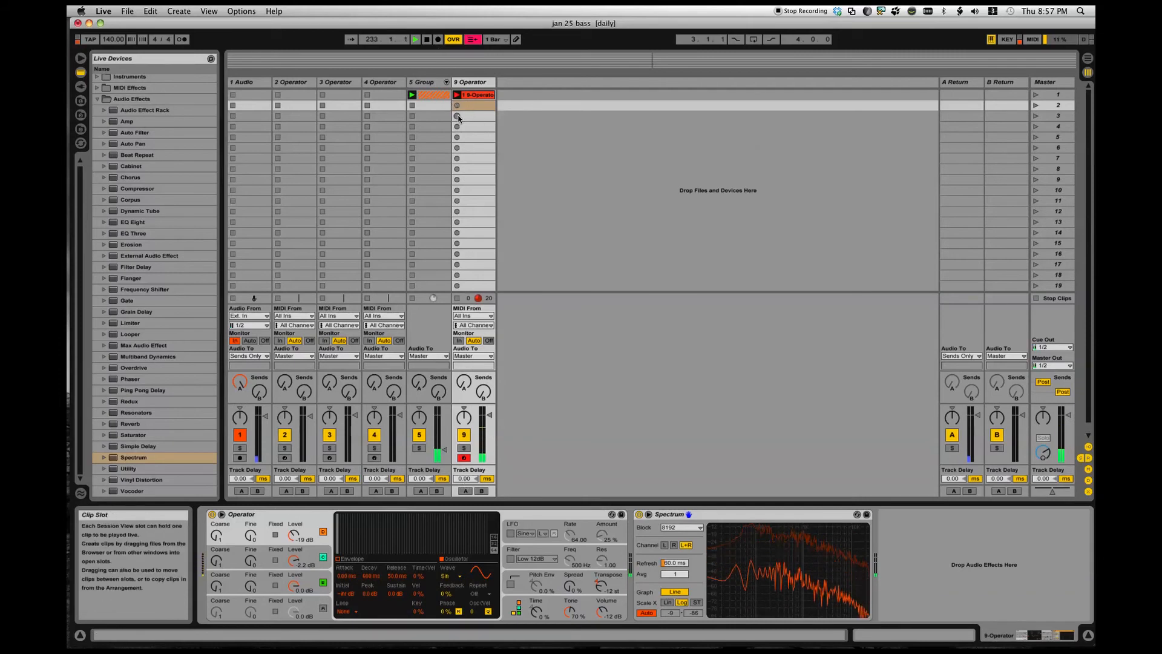
left_click(457, 105)
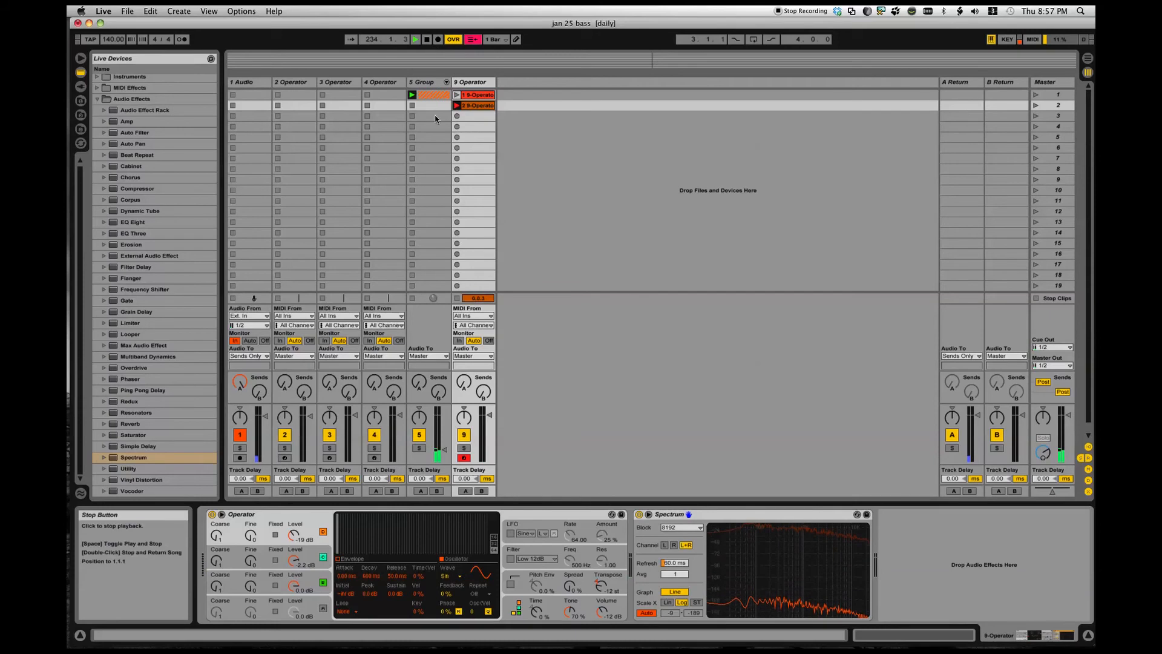
left_click(463, 457)
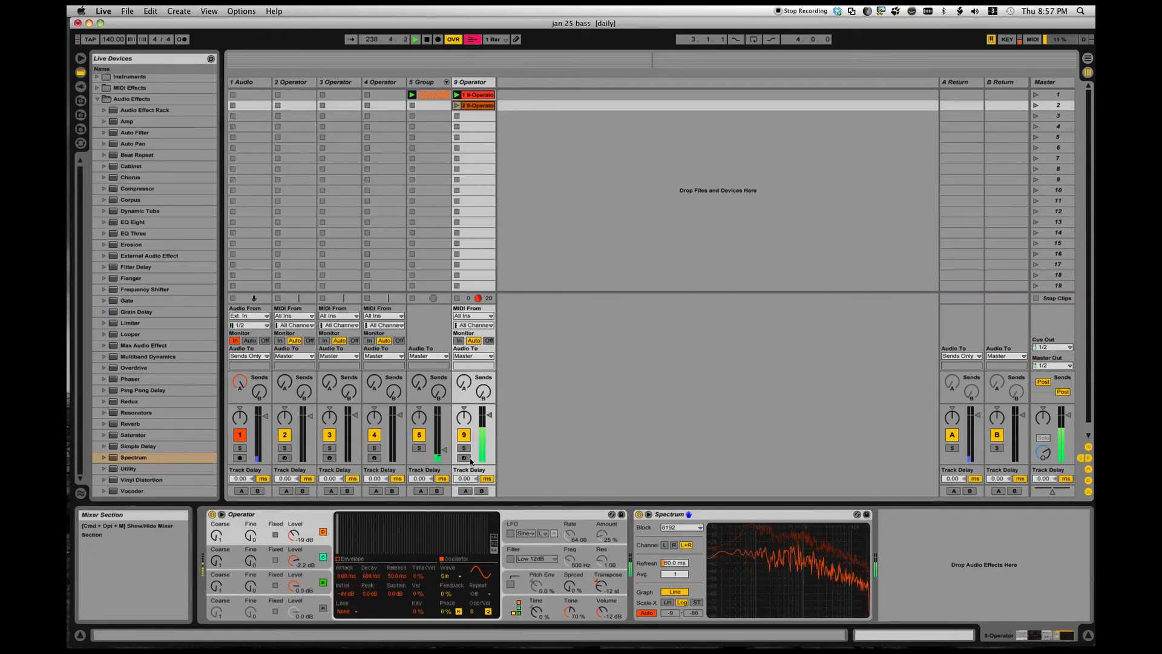
left_click(457, 298)
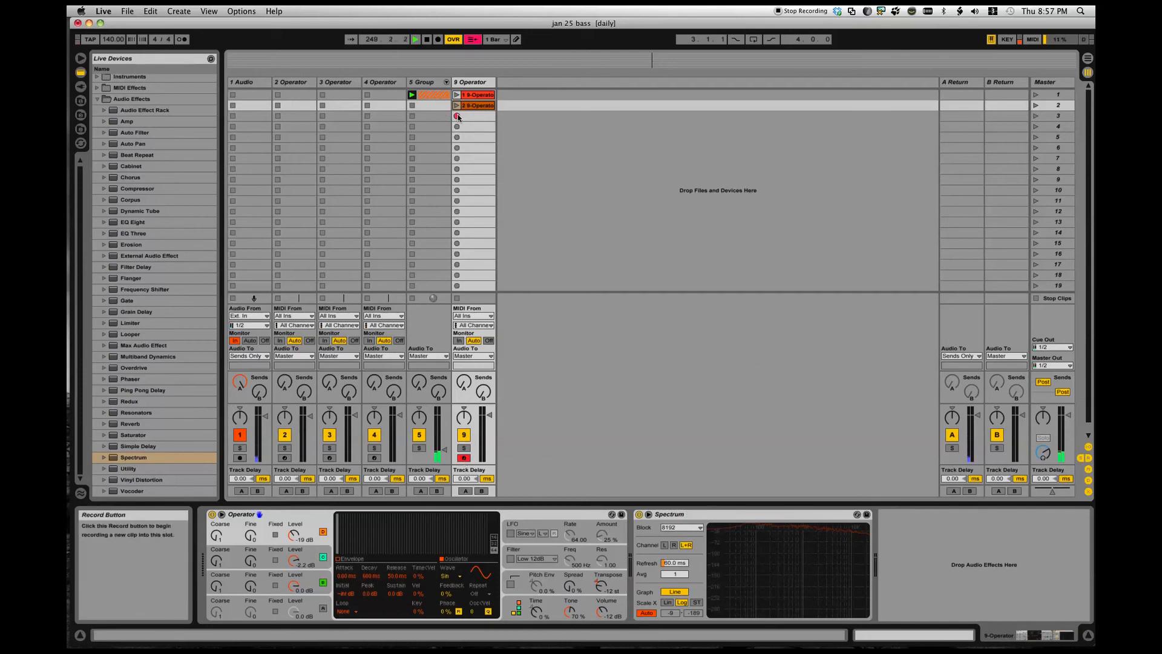
left_click(457, 116)
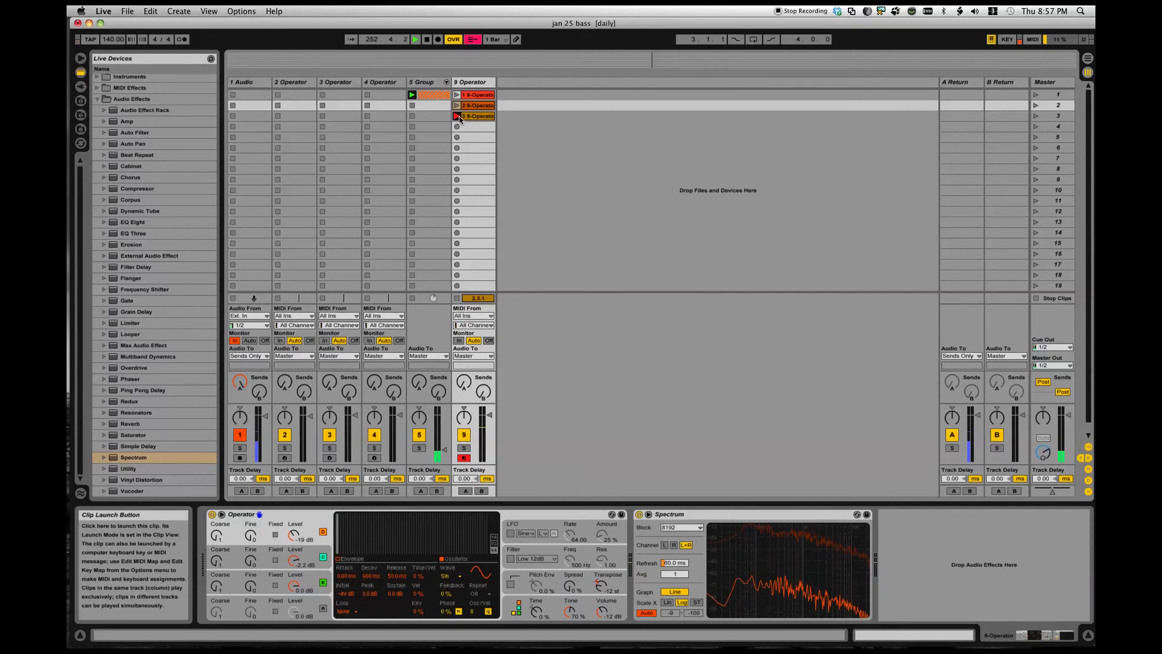
left_click(459, 116)
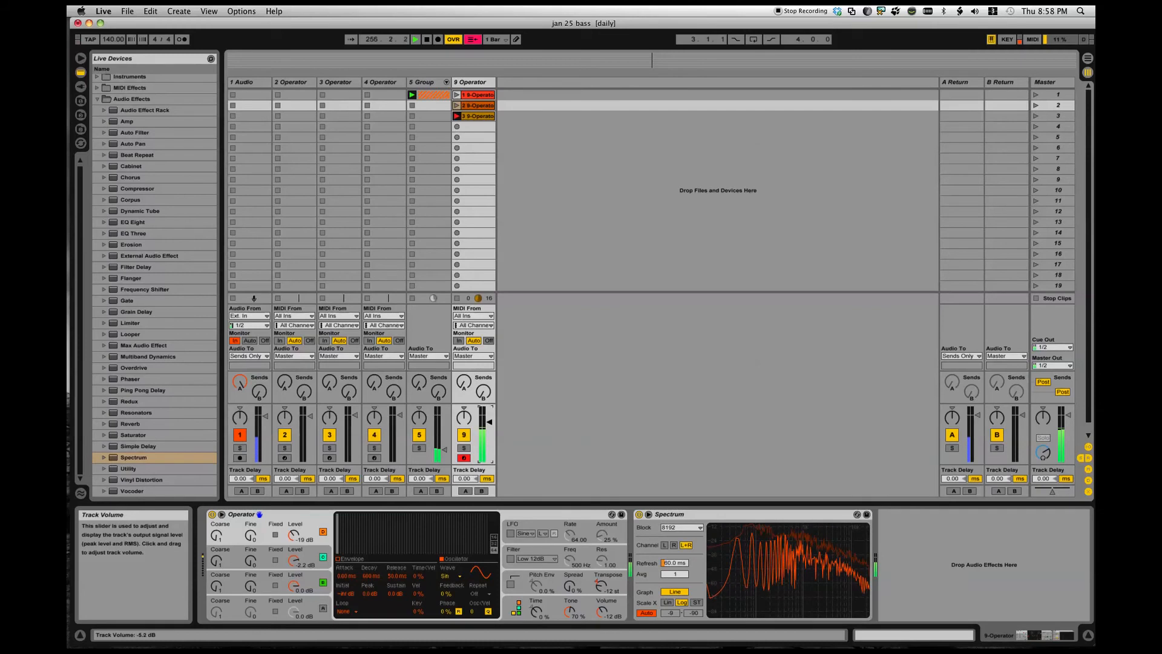
Lower the 9 Operator track's volume and adjust oscillator C's level to about -1.3 dB and oscillator D's to about -15 dB
left_click_drag(489, 416, 489, 437)
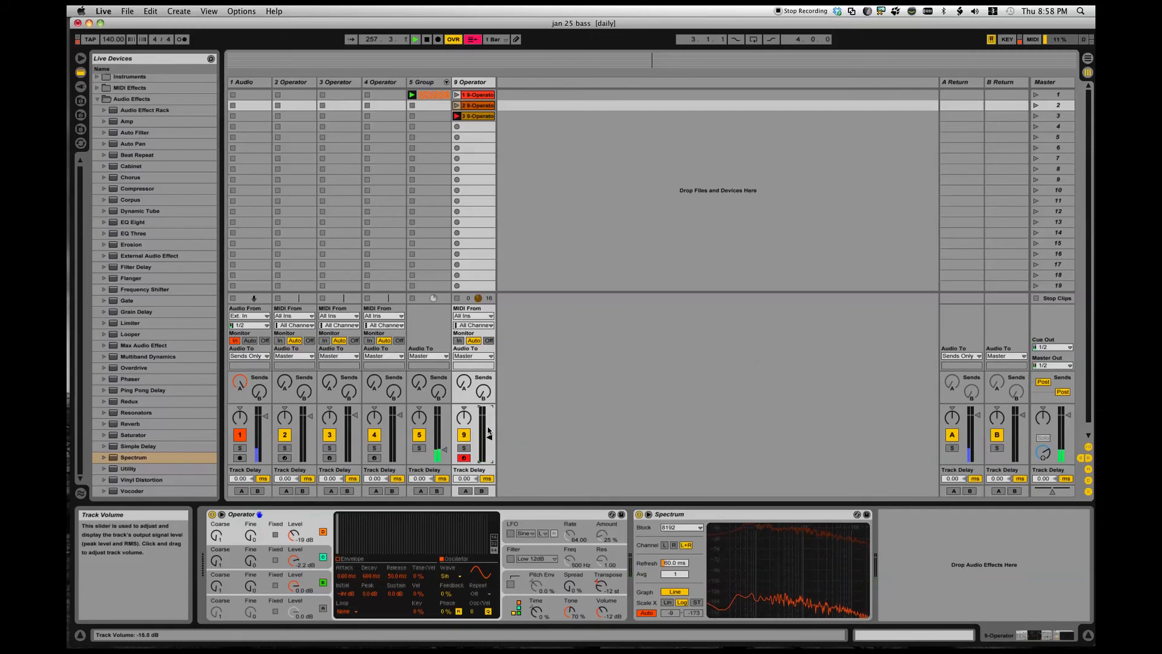
left_click_drag(295, 560, 289, 542)
left_click_drag(489, 437, 499, 432)
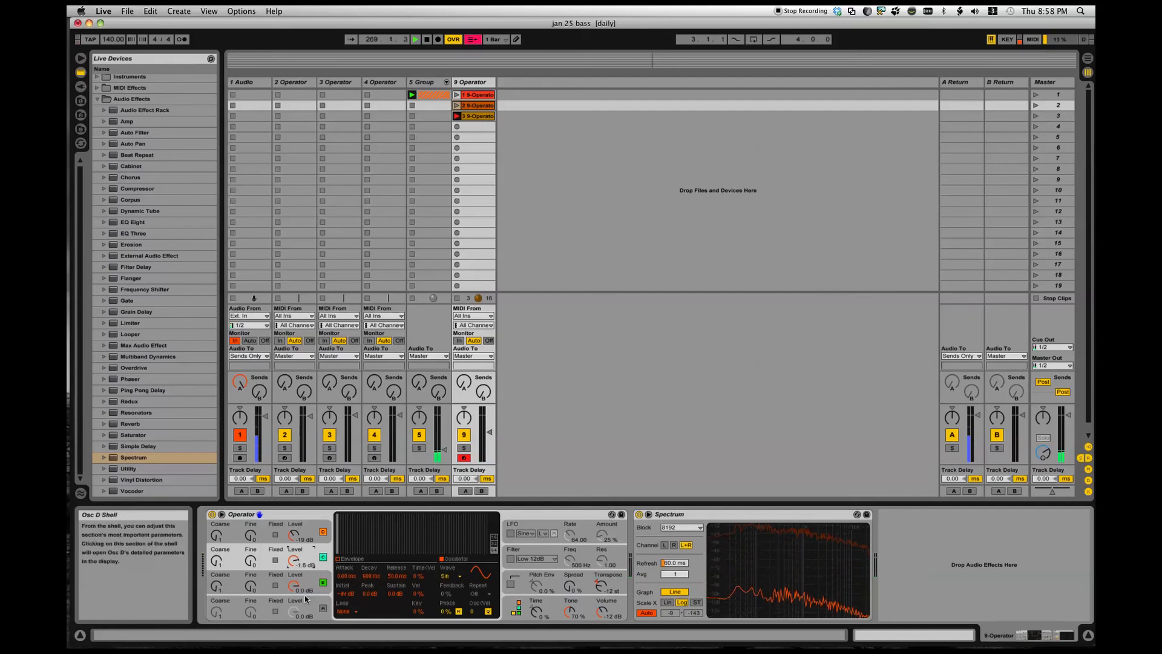
left_click_drag(295, 537, 295, 515)
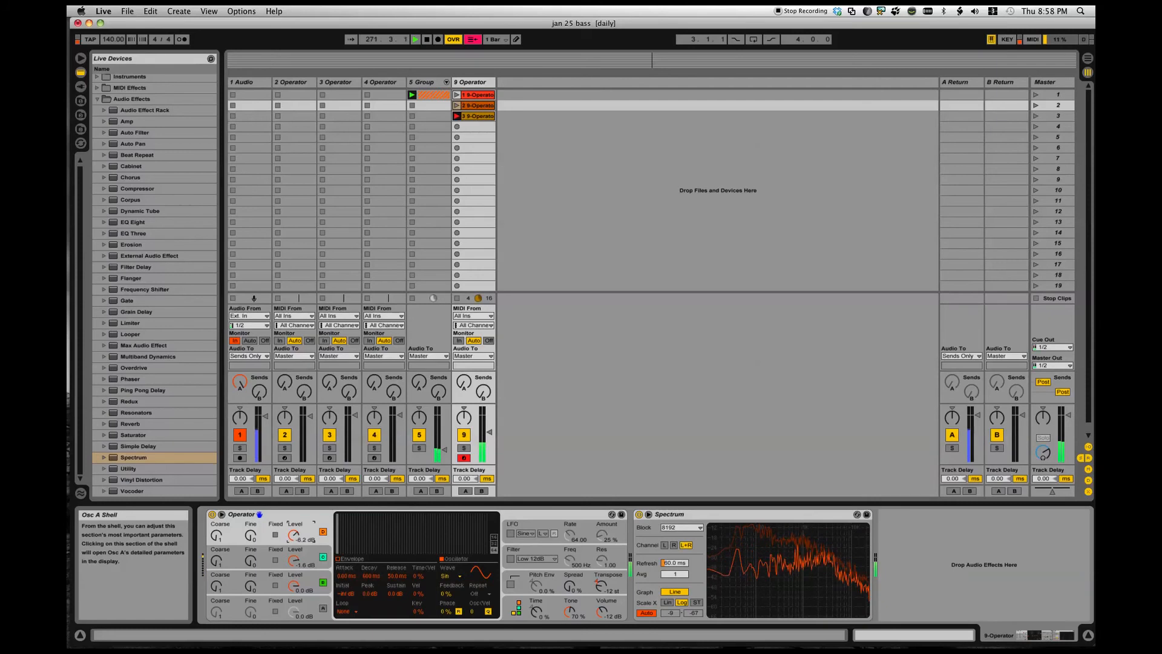
left_click_drag(294, 561, 294, 569)
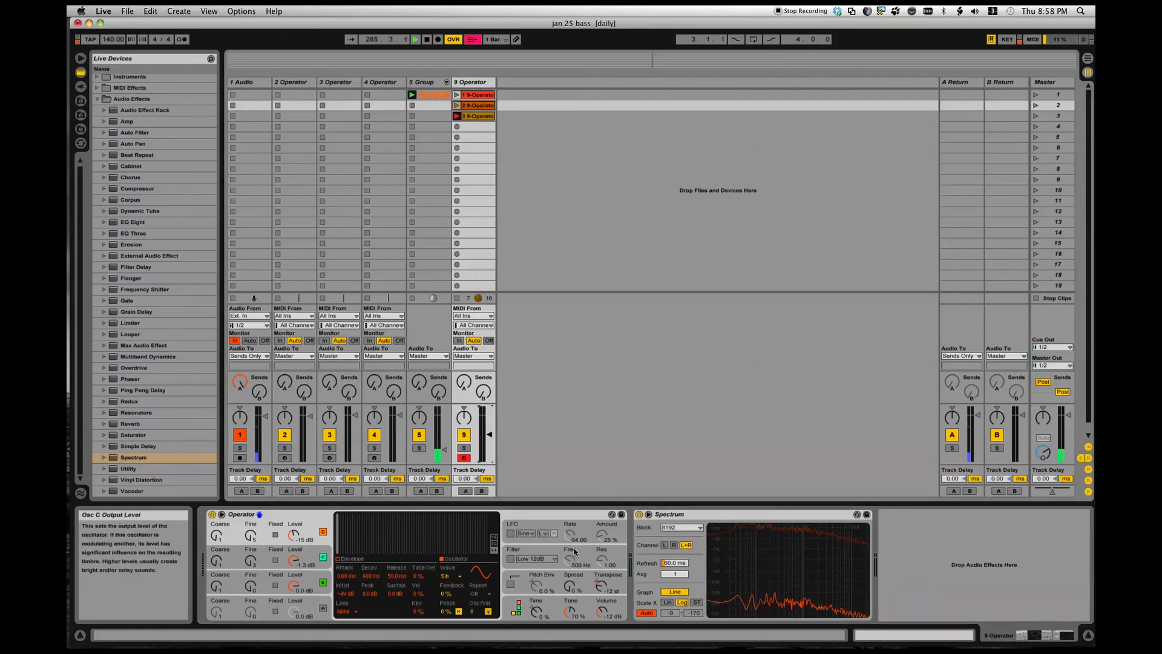
Switch on Operator's LFO and route its destination B to OSC Volume C
left_click(544, 533)
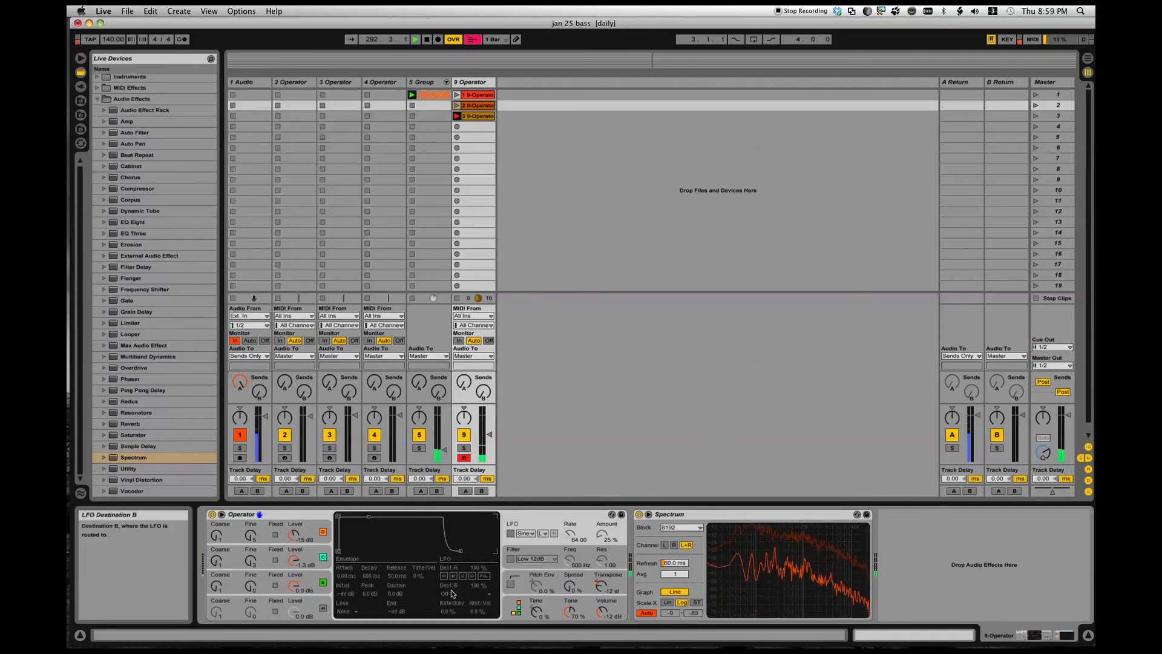
left_click(510, 533)
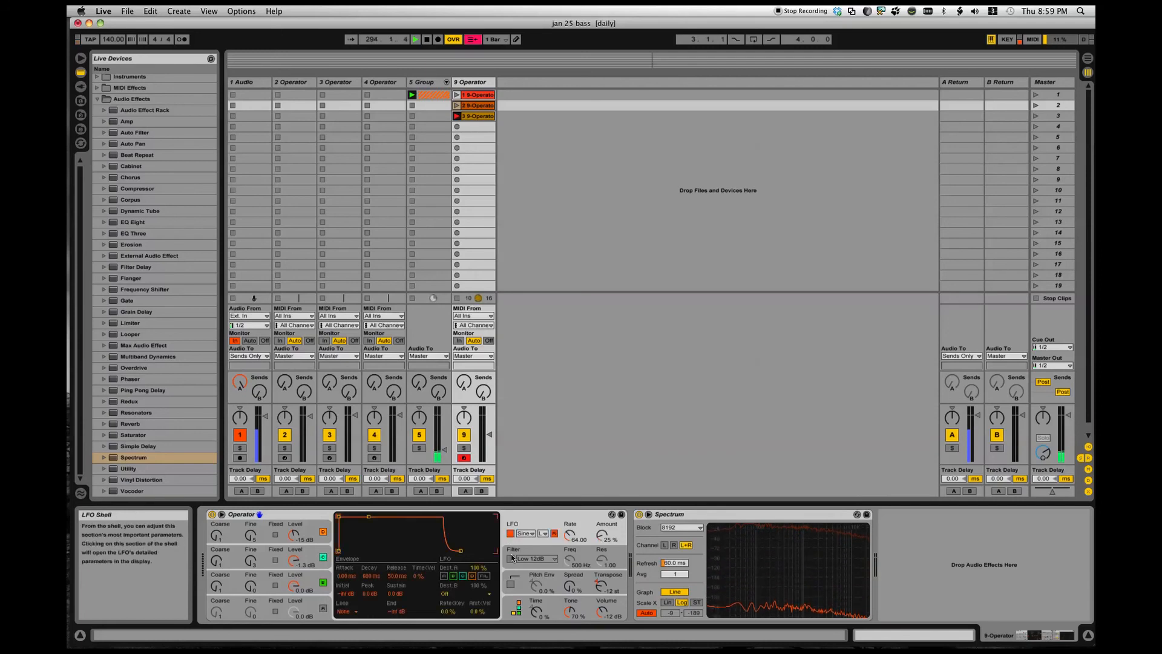
left_click(450, 595)
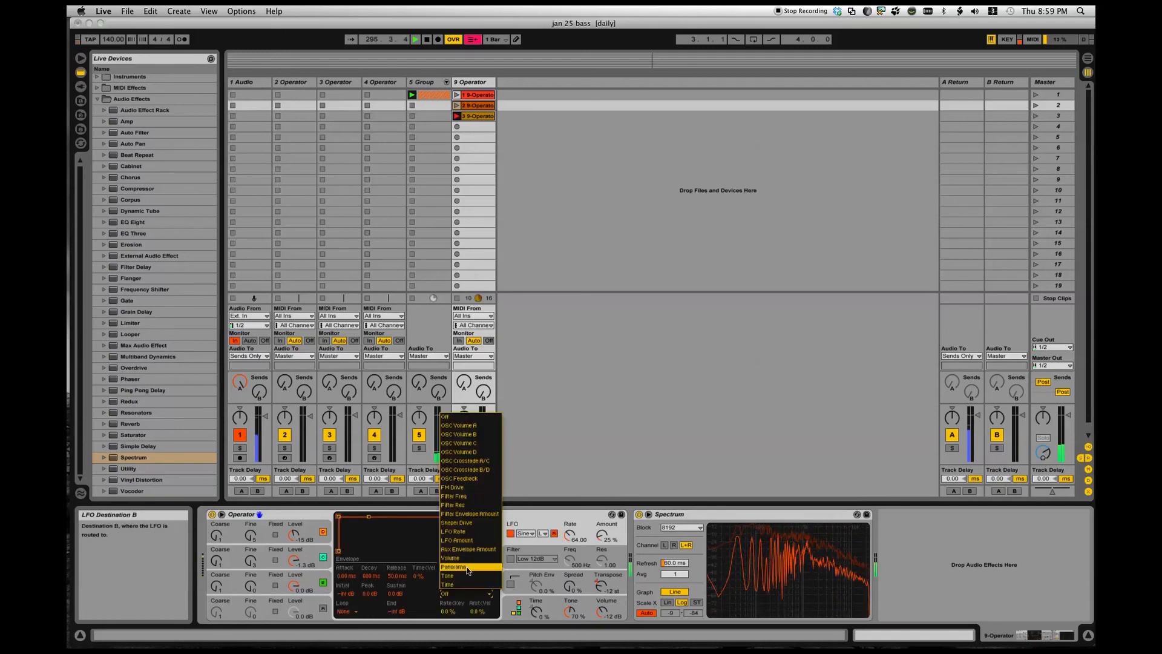
left_click(478, 443)
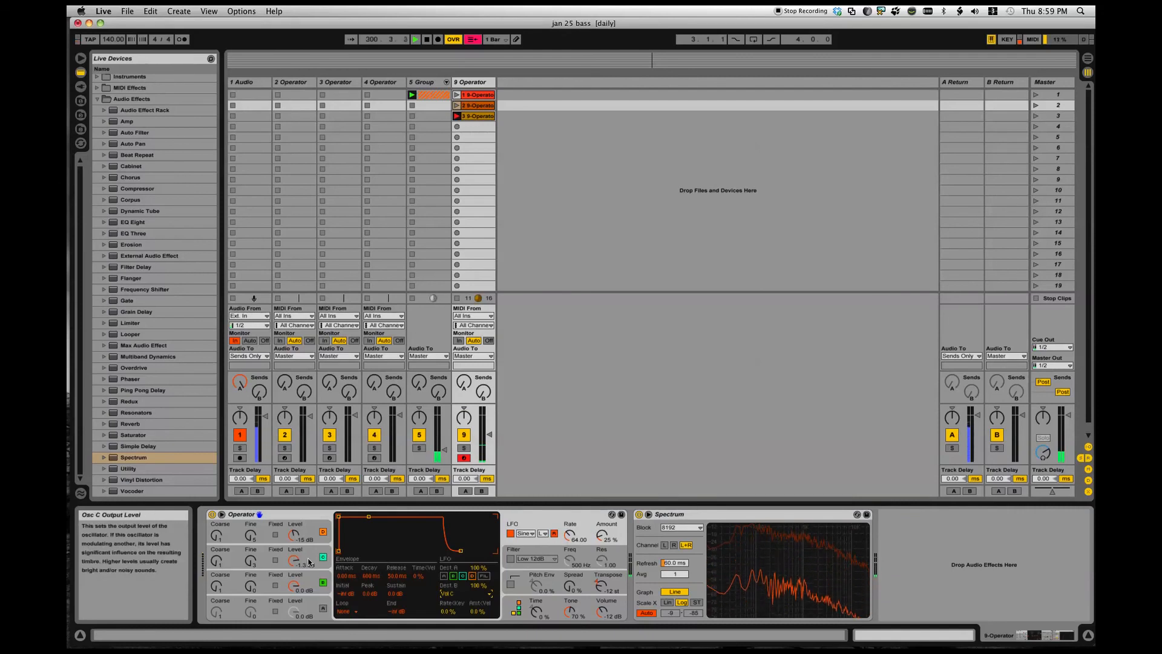
Set oscillator C's level to about -3.2 dB and the LFO's amount to 100% with its range on Sync
left_click_drag(304, 562, 304, 563)
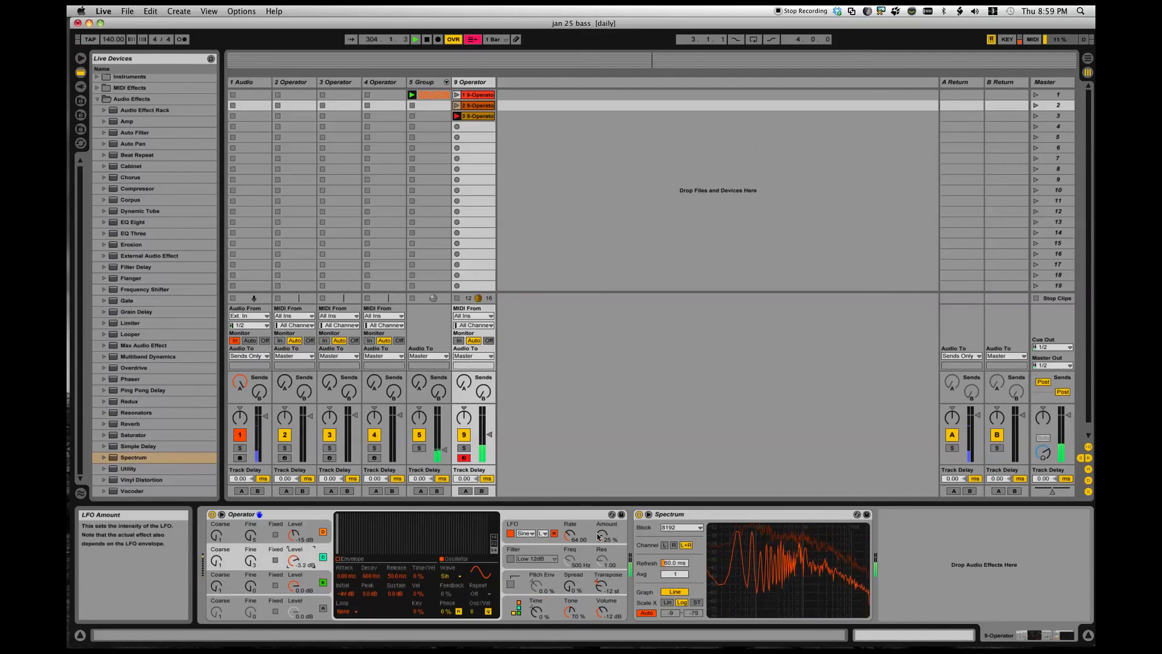
left_click_drag(601, 535, 602, 526)
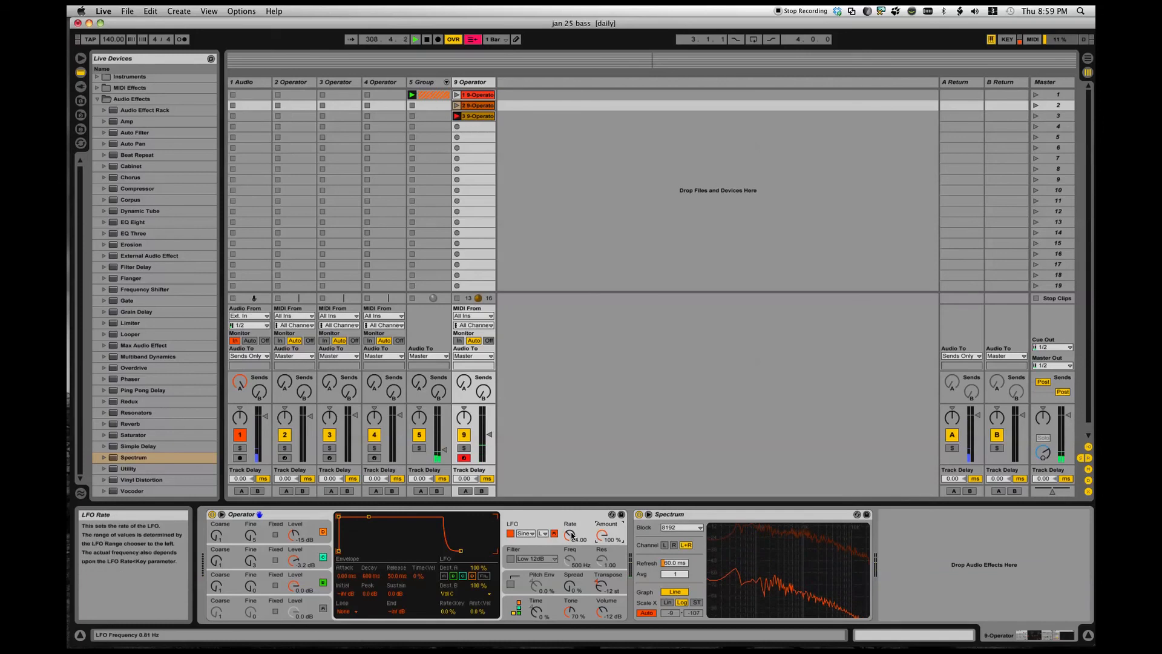
left_click(542, 534)
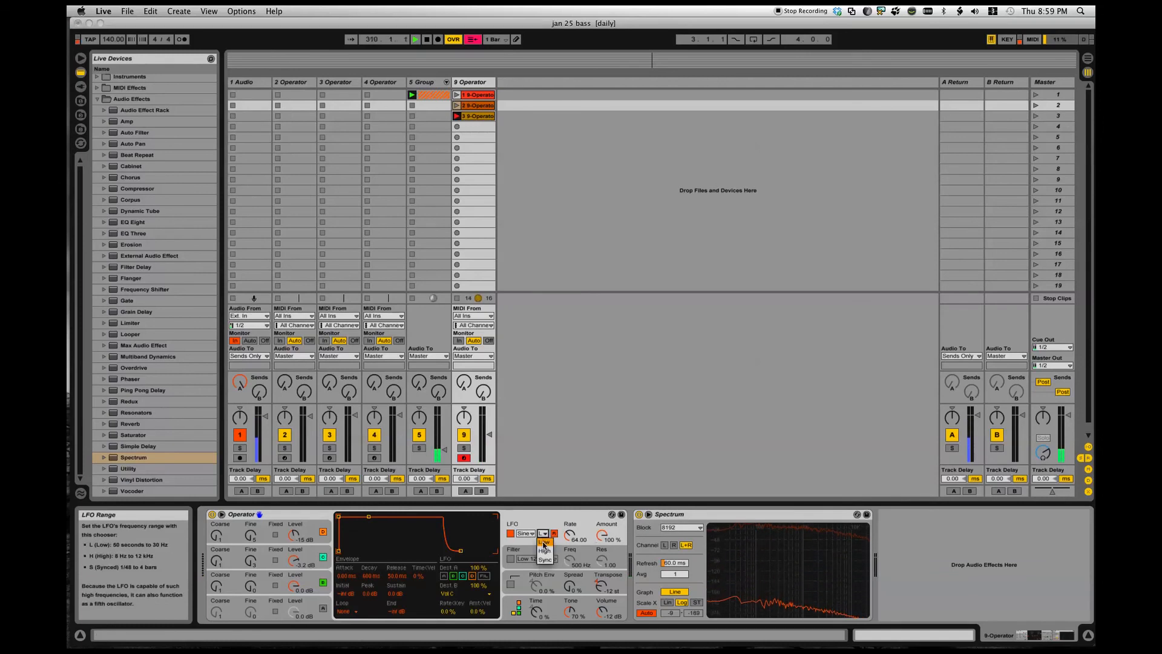
left_click(544, 559)
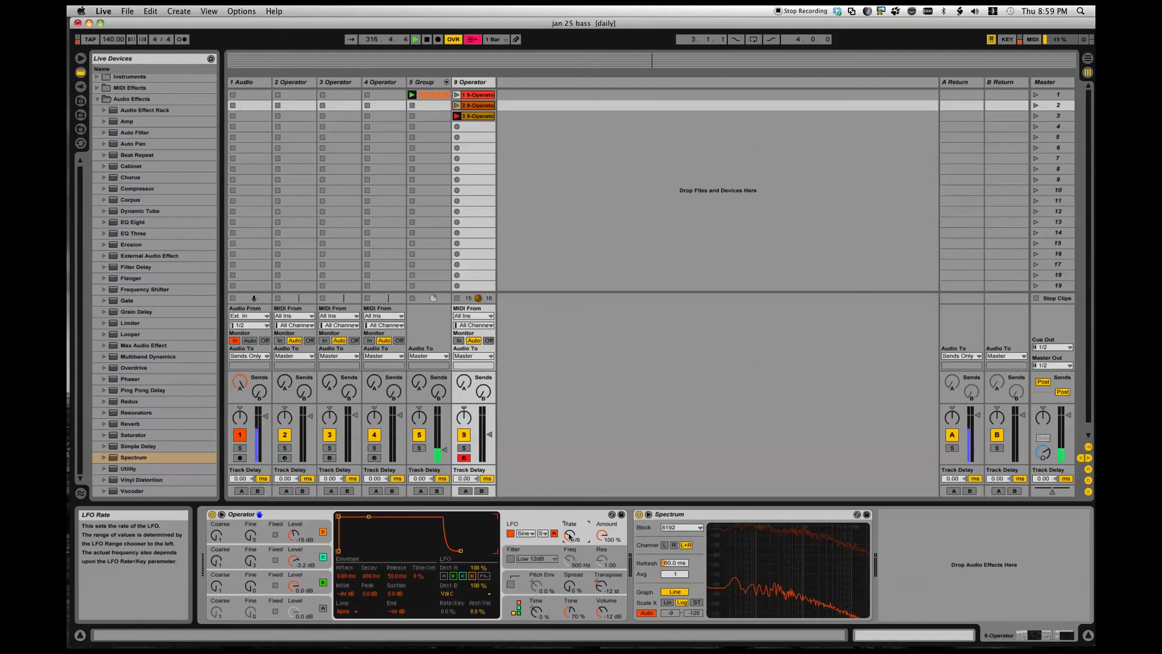
Switch on Operator's Low 12dB filter and oscillator A, and raise the volumes of the 9 Operator and group tracks
left_click(510, 559)
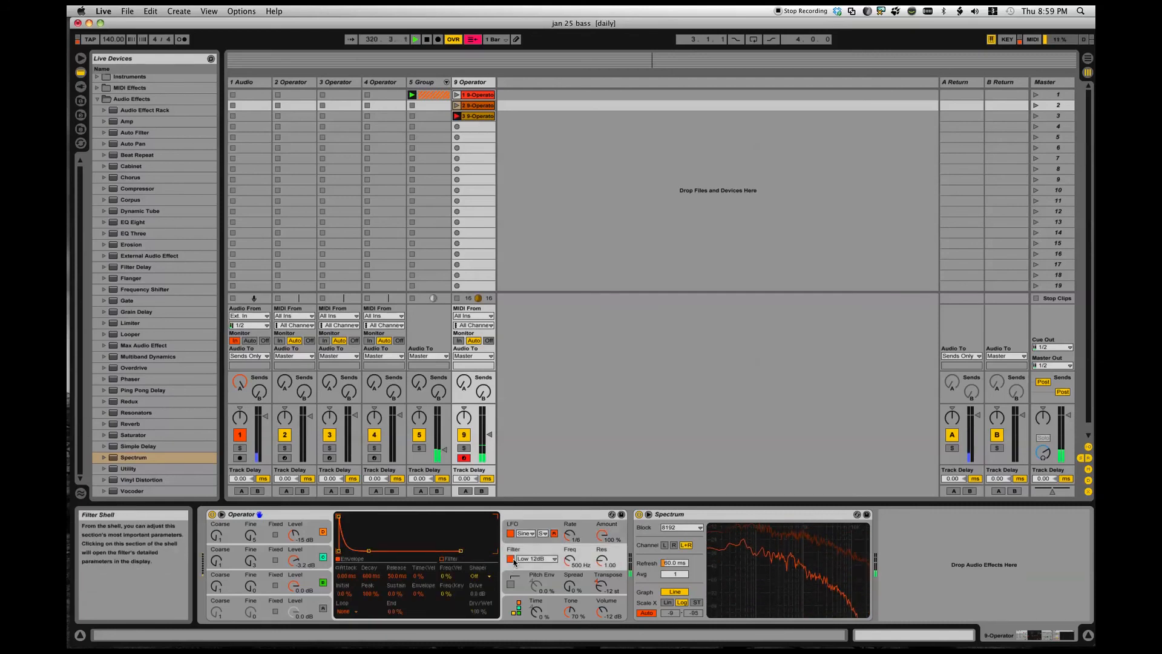
left_click(323, 608)
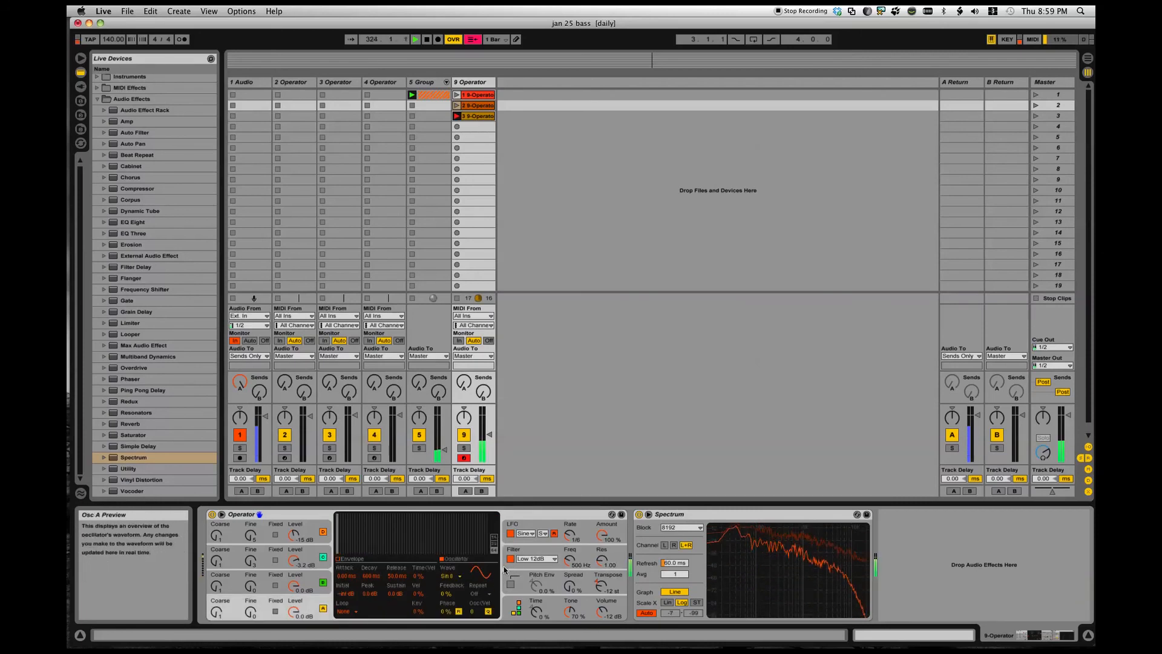
mouse_move(751, 596)
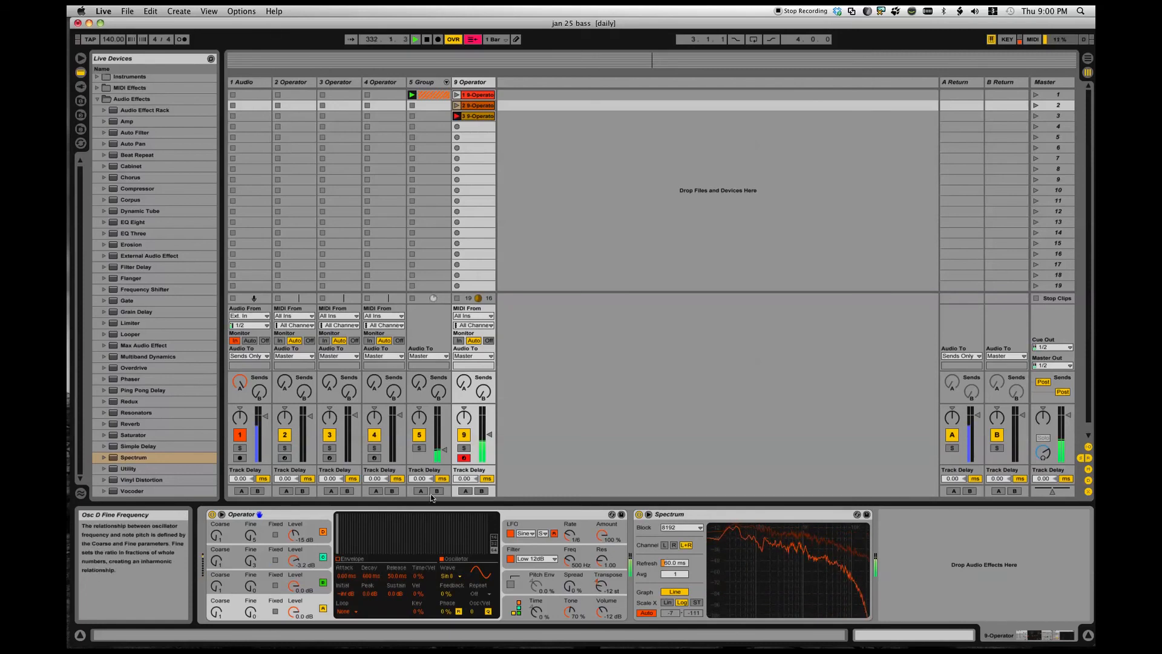
left_click_drag(488, 433, 445, 439)
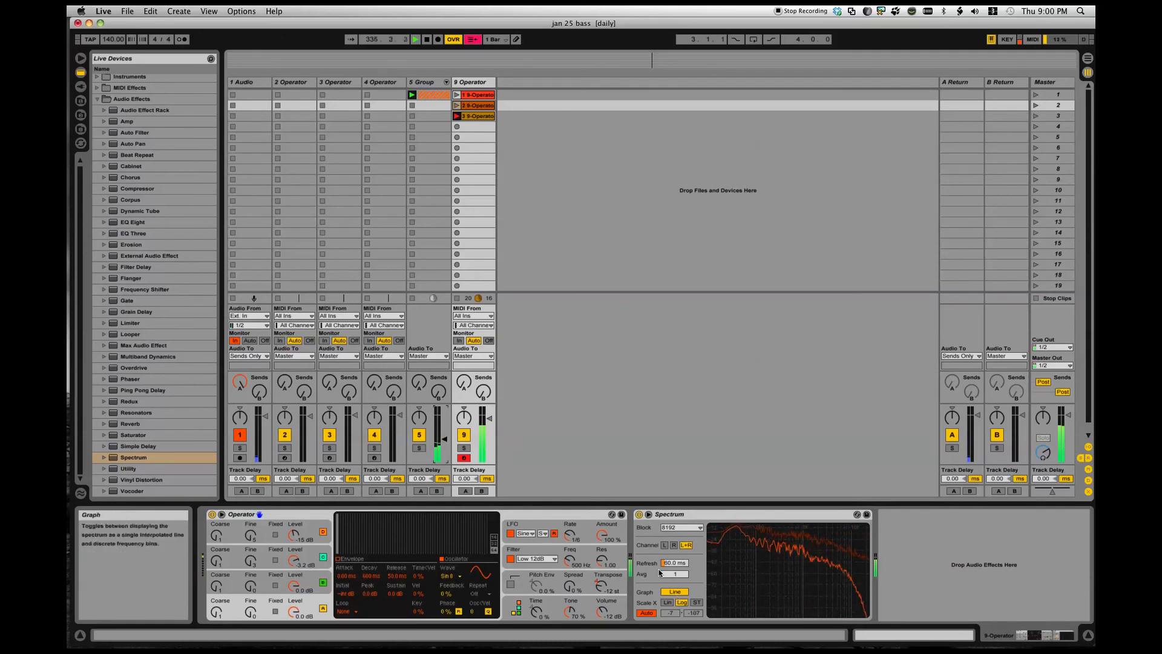
Set the LFO rate to 1/16 after trying 1/2, and stop playback
left_click(569, 537)
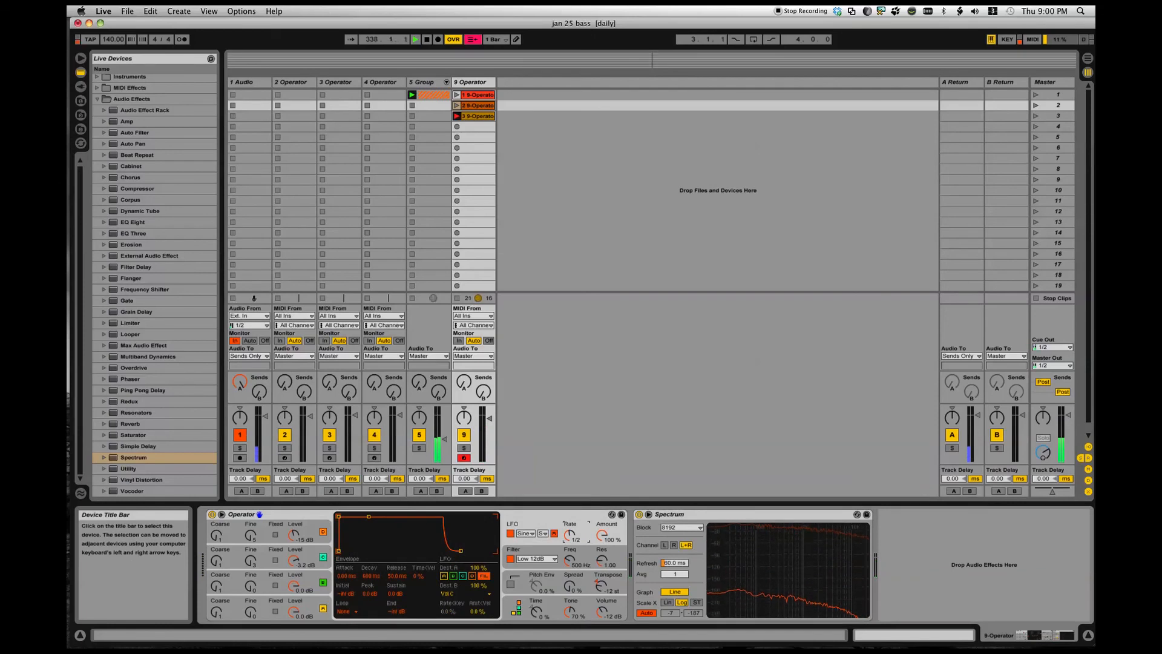
mouse_move(569, 536)
left_mouse_down()
mouse_move(568, 574)
mouse_move(568, 531)
mouse_move(569, 545)
left_mouse_up()
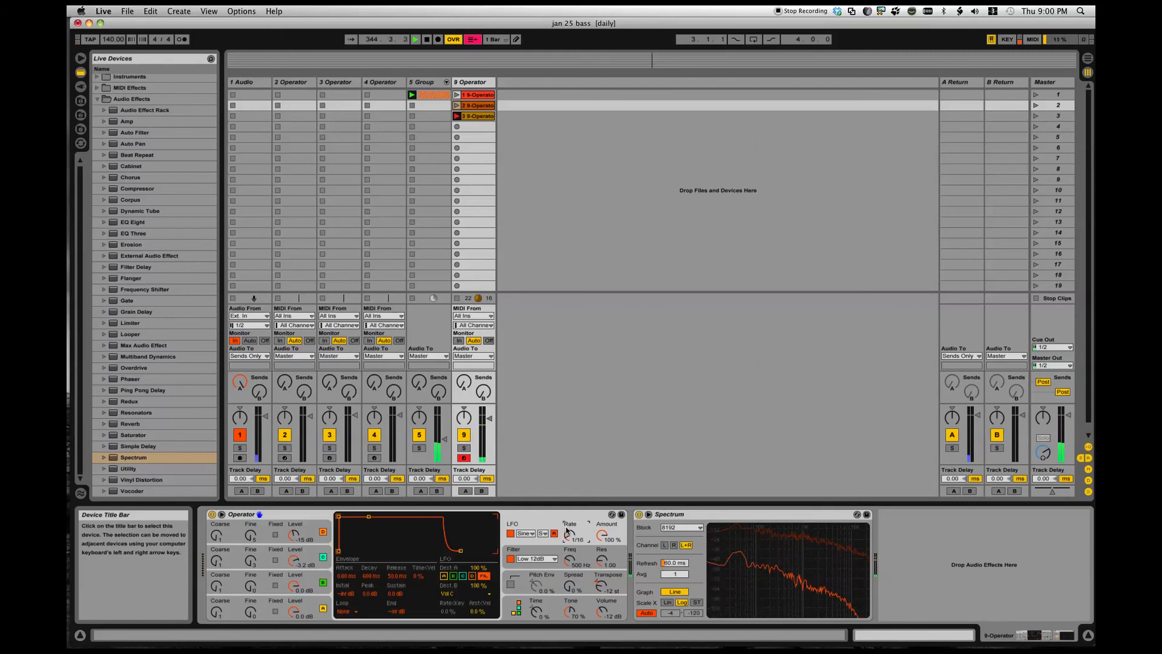
left_click(426, 40)
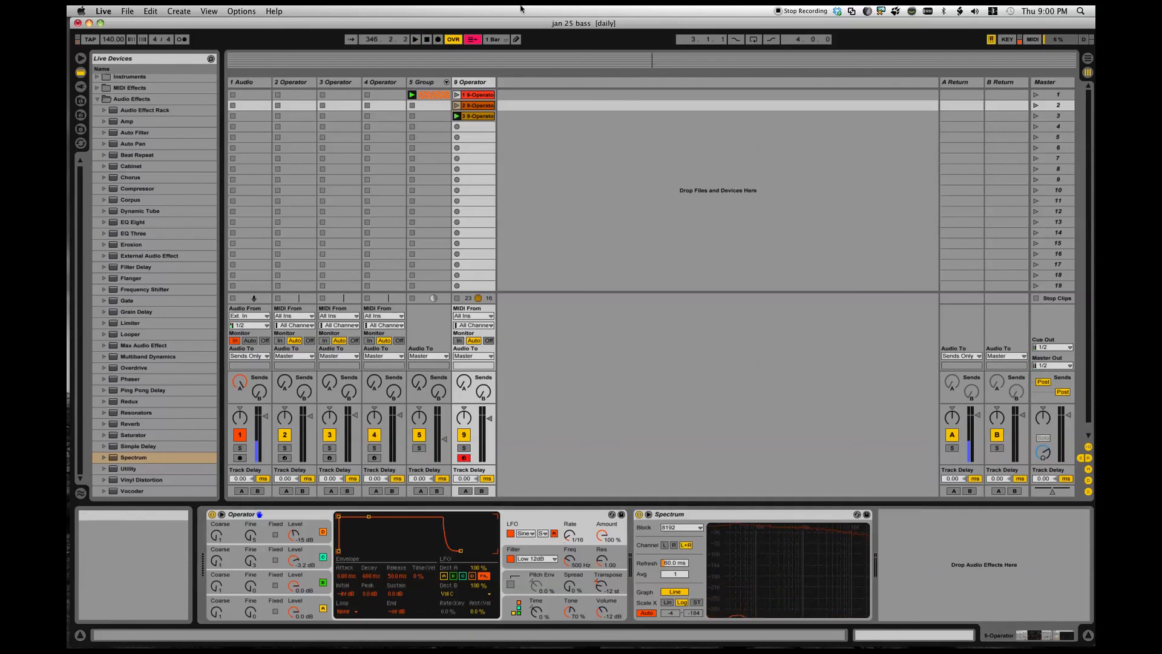